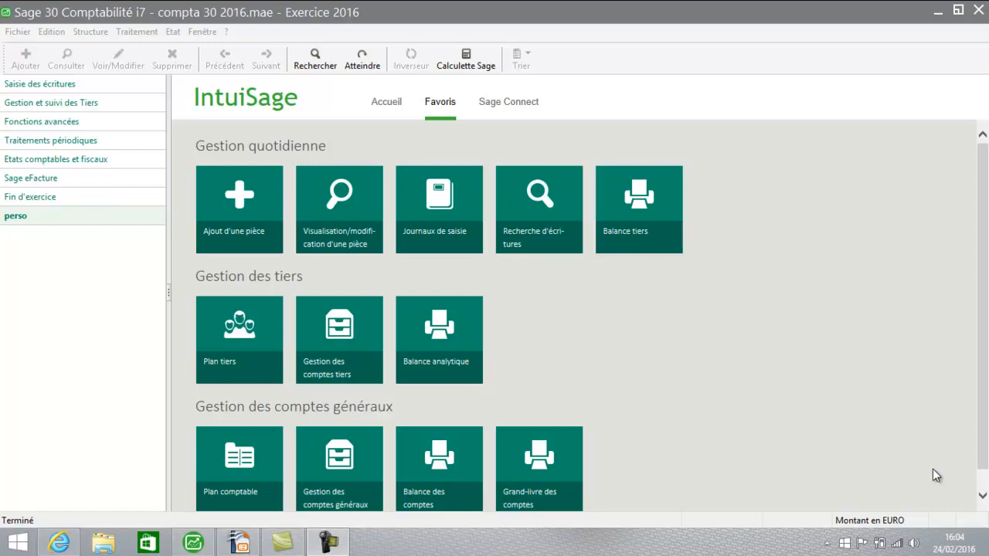
Open the company settings and review the company's identification, contacts and preferences.
left_click(17, 32)
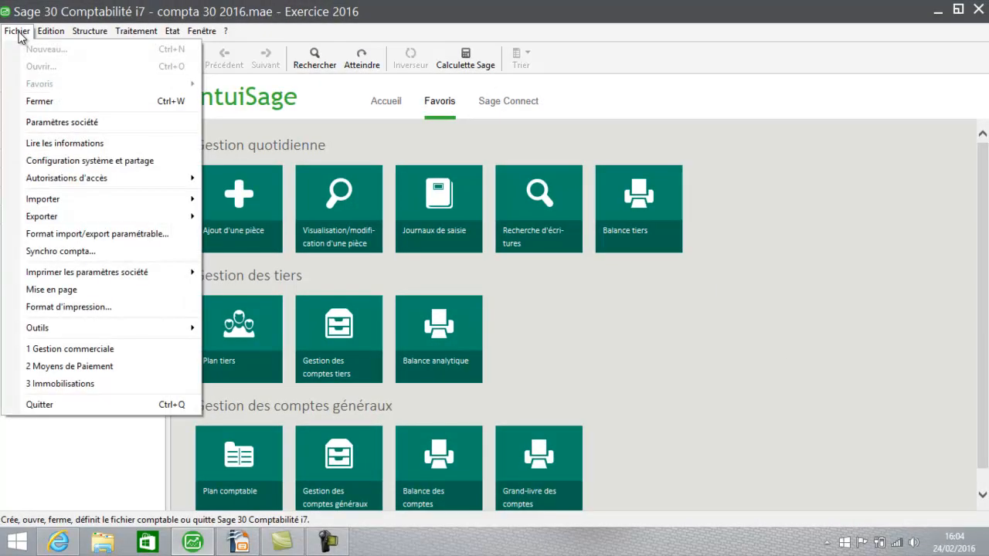
left_click(38, 123)
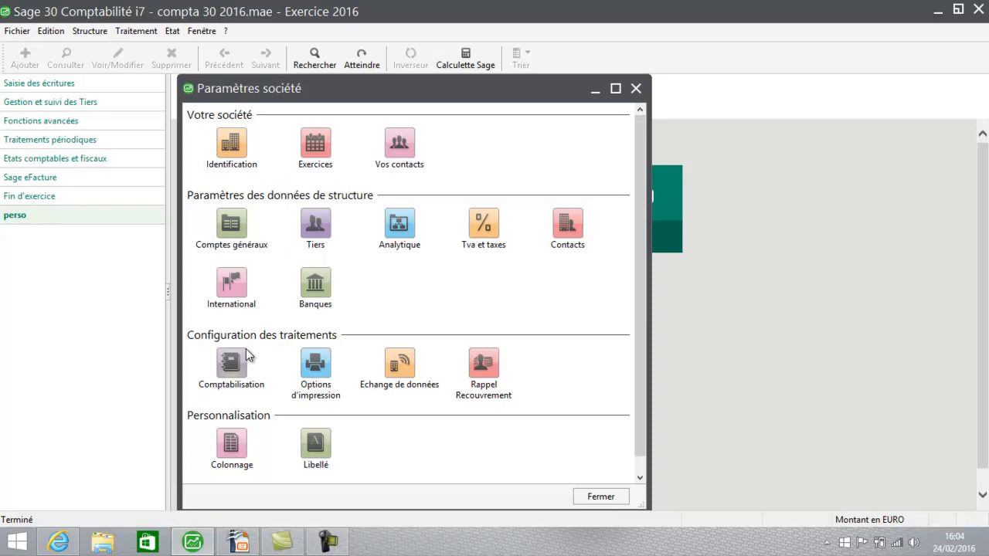
left_click(229, 145)
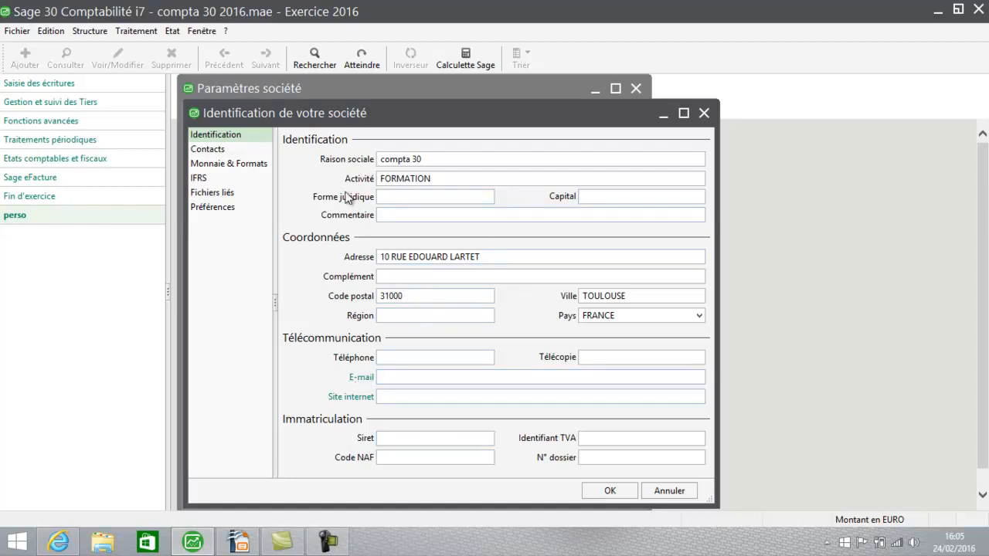
left_click(214, 152)
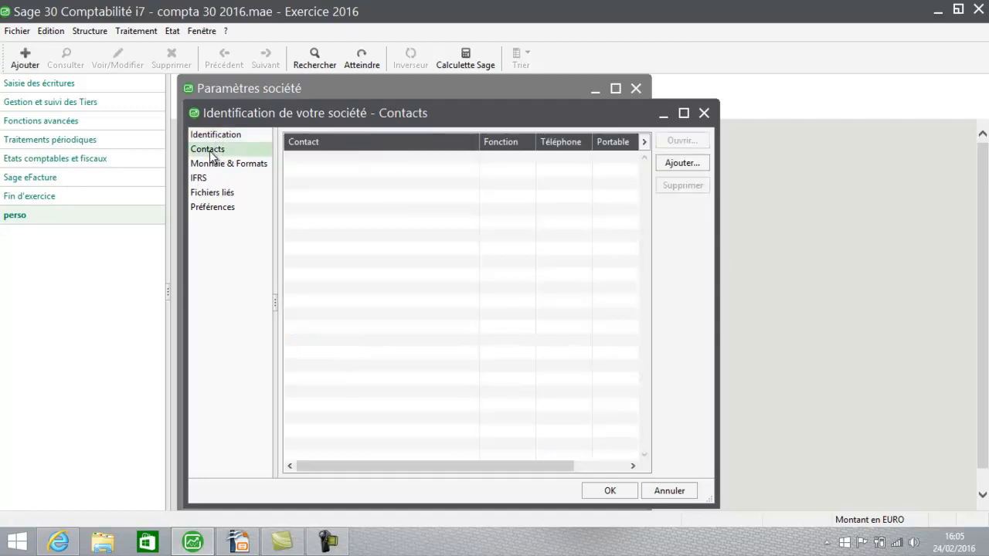
left_click(209, 216)
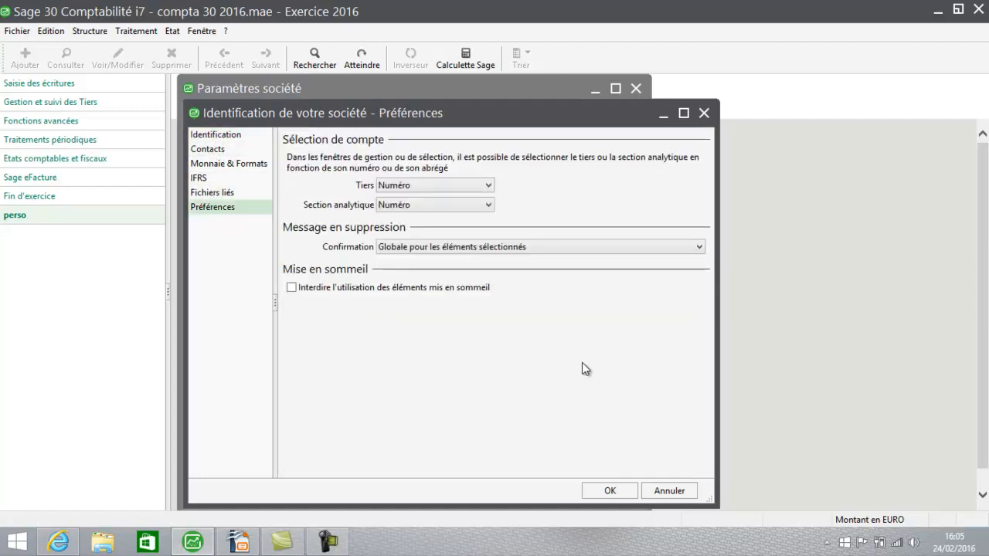
left_click(607, 489)
Set the journal code for general carry-forwards to RAN in the fiscal year settings.
left_click(316, 148)
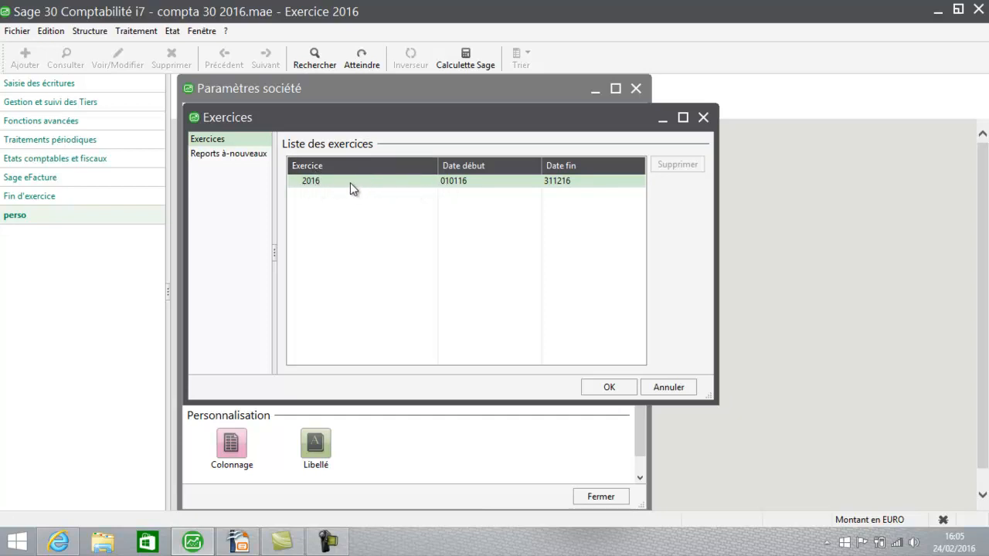
left_click(245, 157)
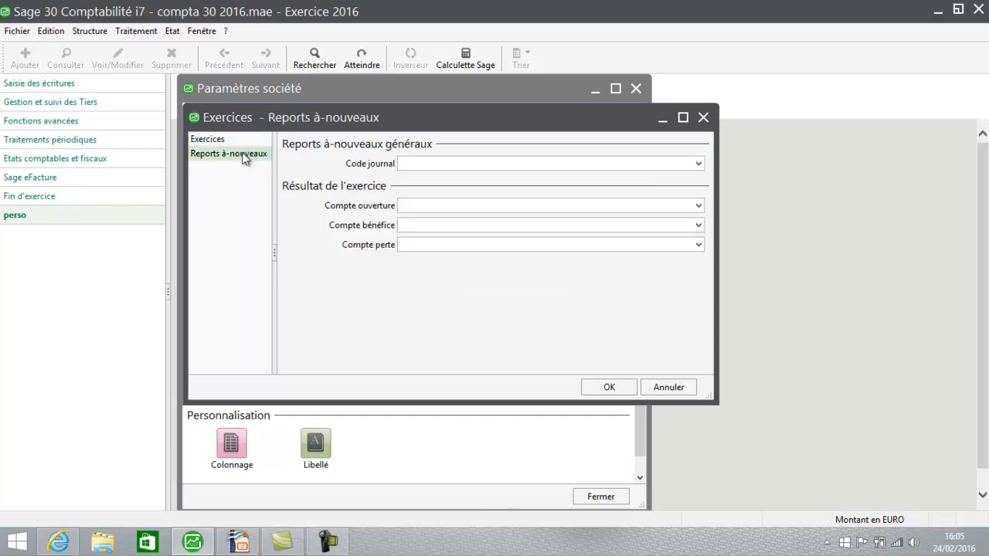
left_click(466, 165)
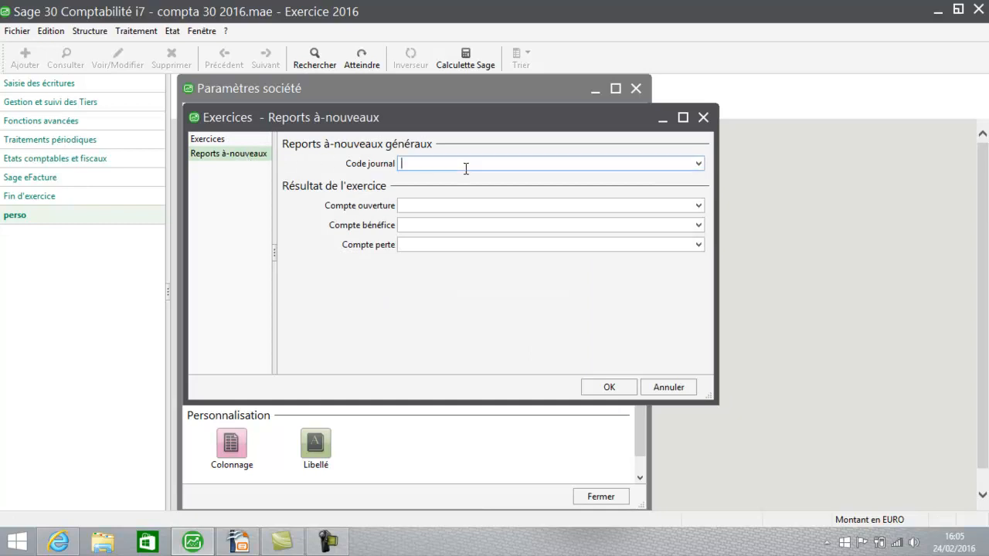
left_click(699, 164)
left_click(662, 176)
Set the year-result profit account to 12000000 and the loss account to 12900000, and validate the fiscal year settings.
left_click(698, 226)
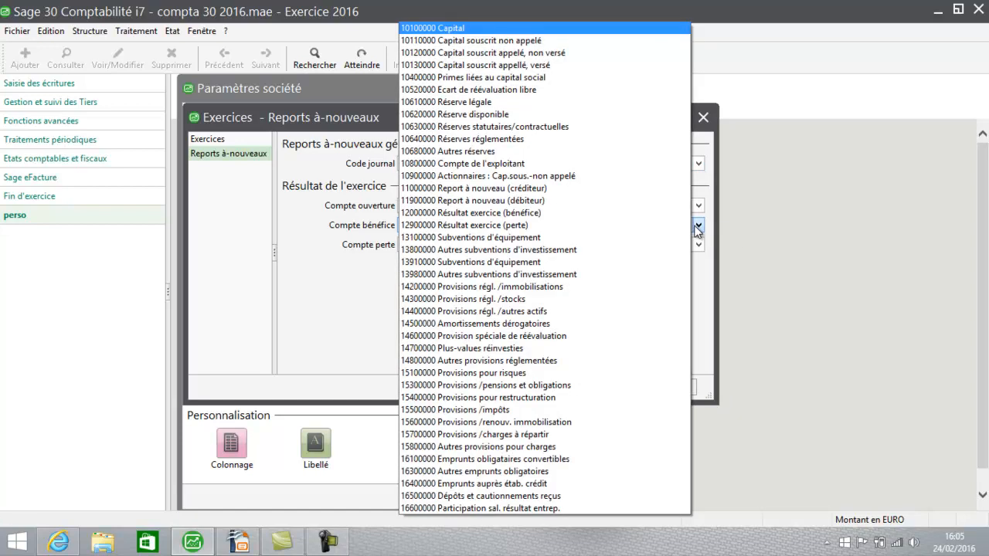
left_click(538, 214)
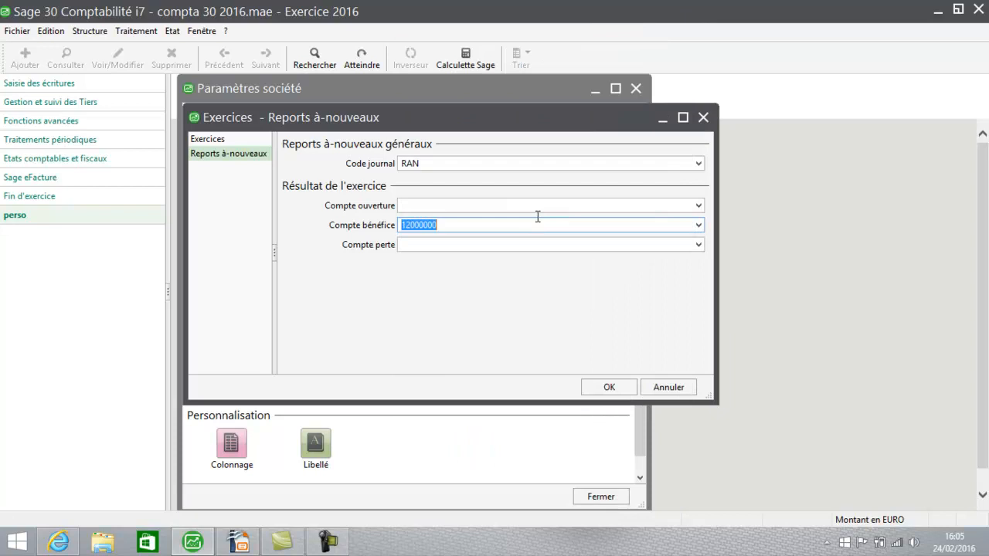
left_click(578, 245)
left_click(698, 245)
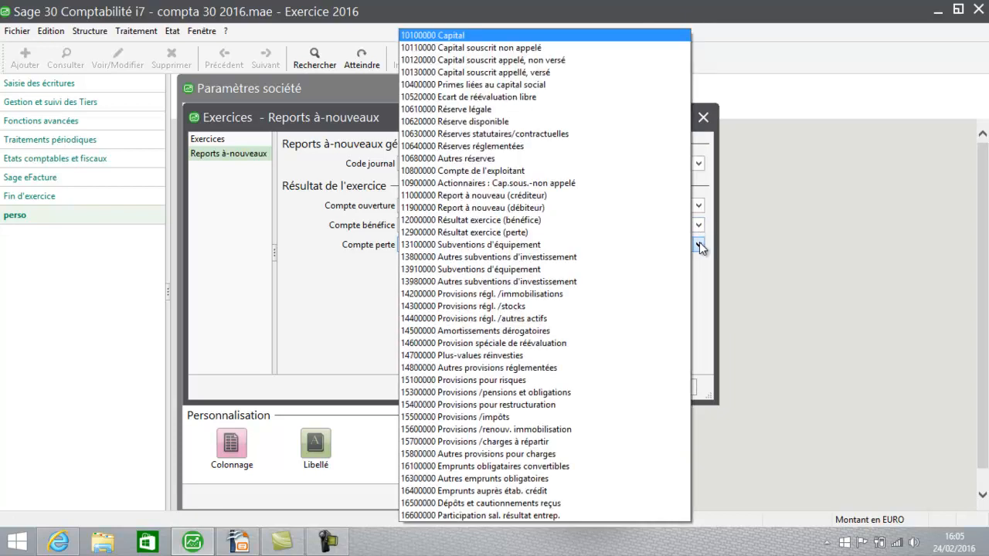
left_click(570, 233)
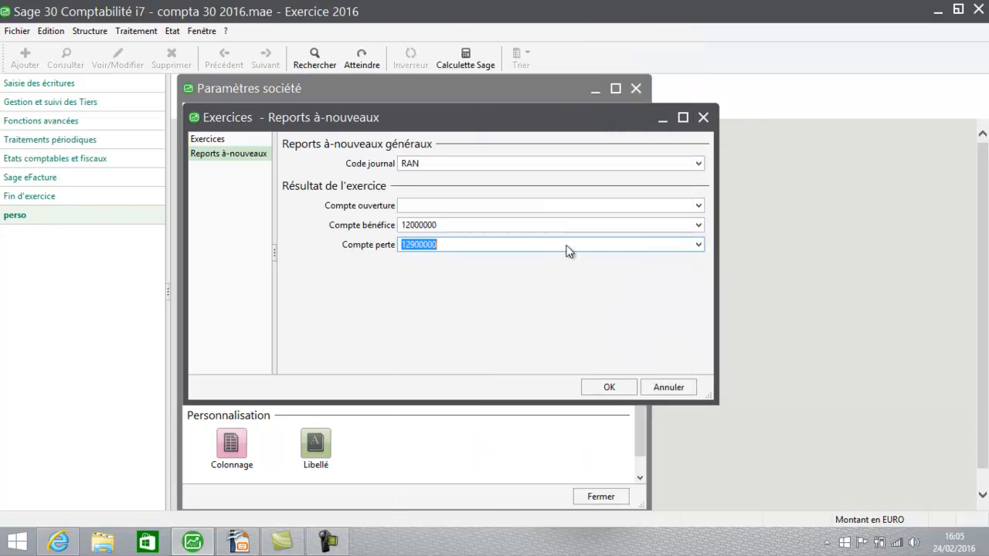
left_click(607, 388)
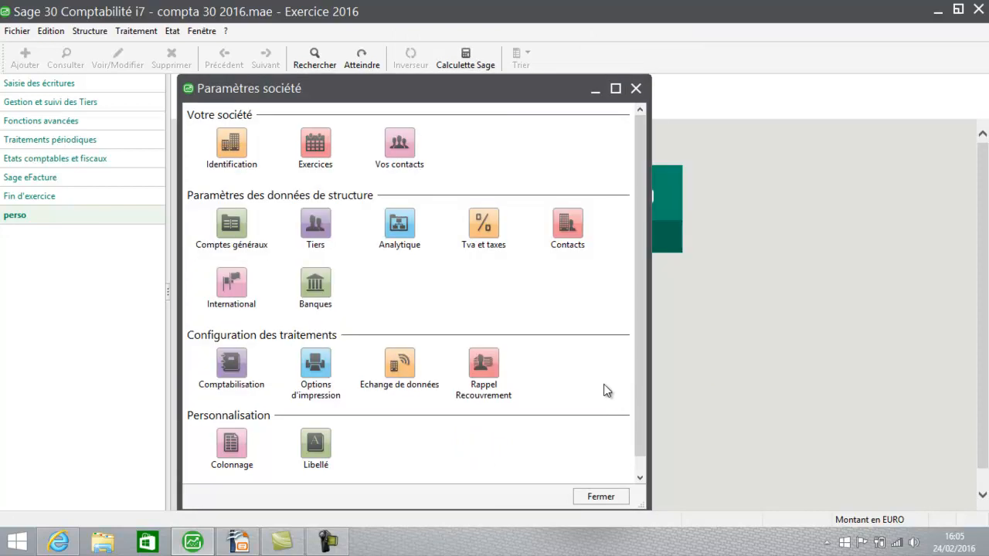
Review the company's contacts list and the general accounts' length, account natures, discrepancy management and free information settings.
left_click(389, 143)
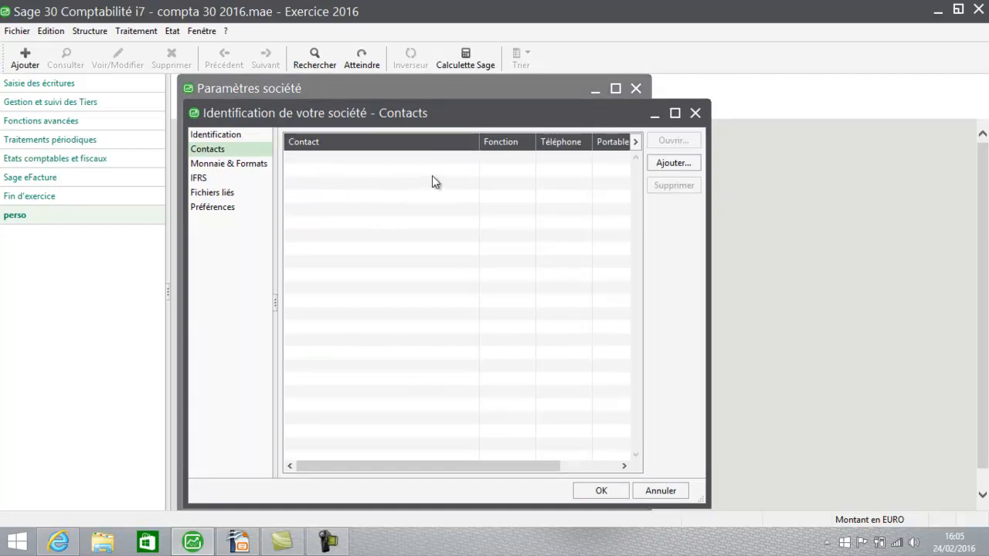
left_click(696, 114)
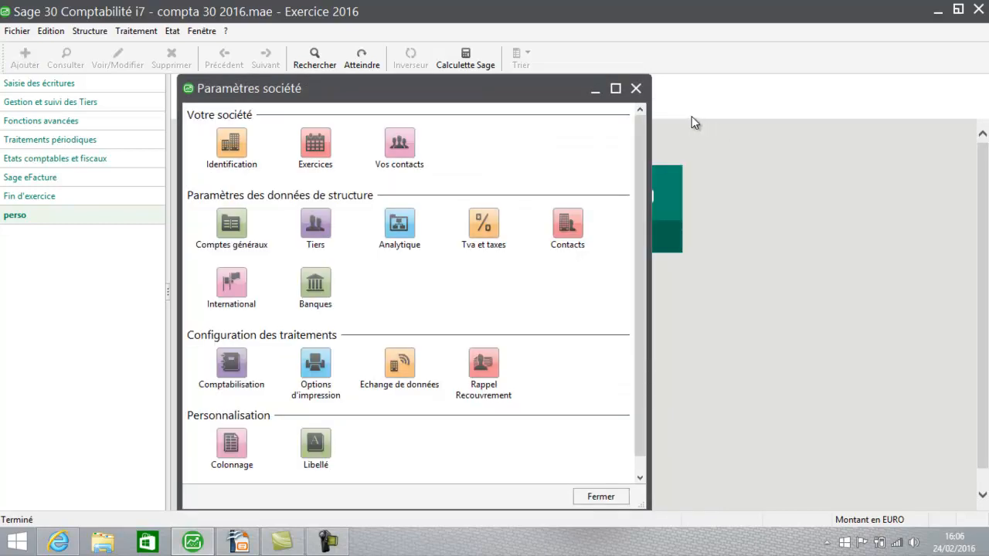
left_click(233, 225)
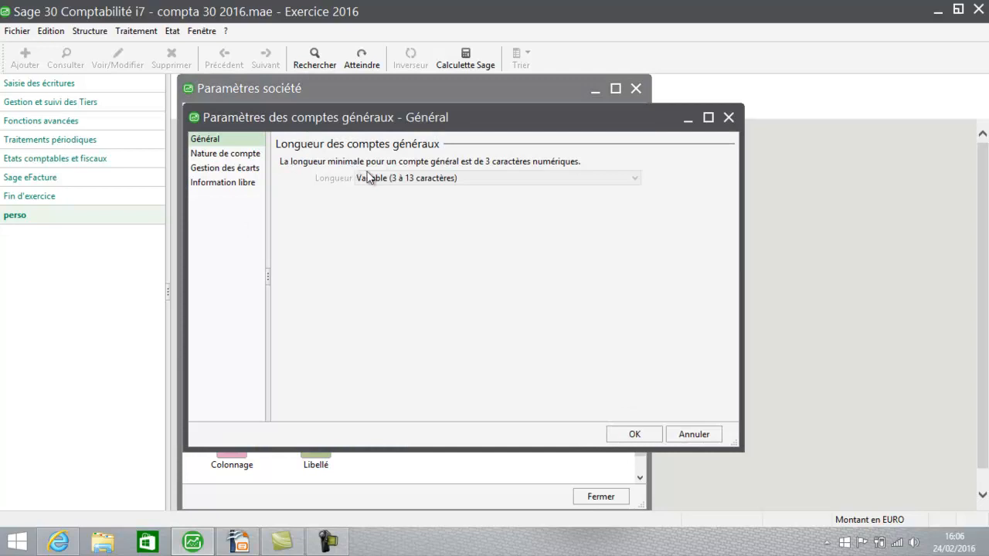
left_click(224, 155)
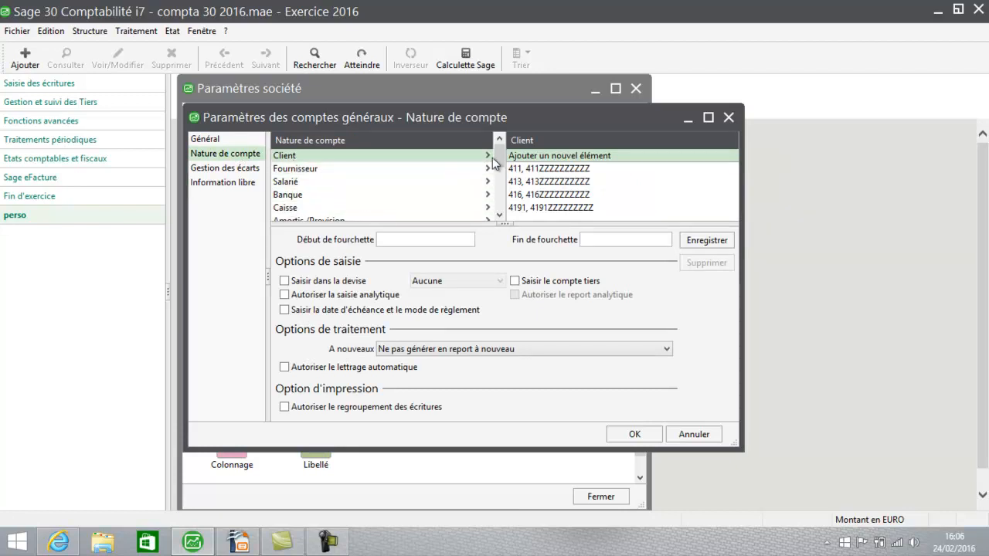
left_click_drag(498, 157, 493, 200)
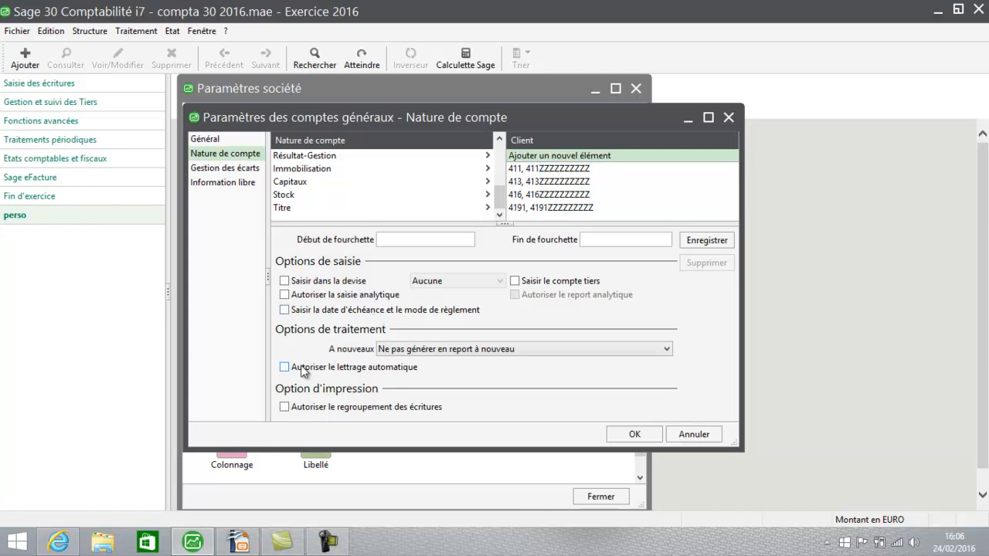
left_click(245, 170)
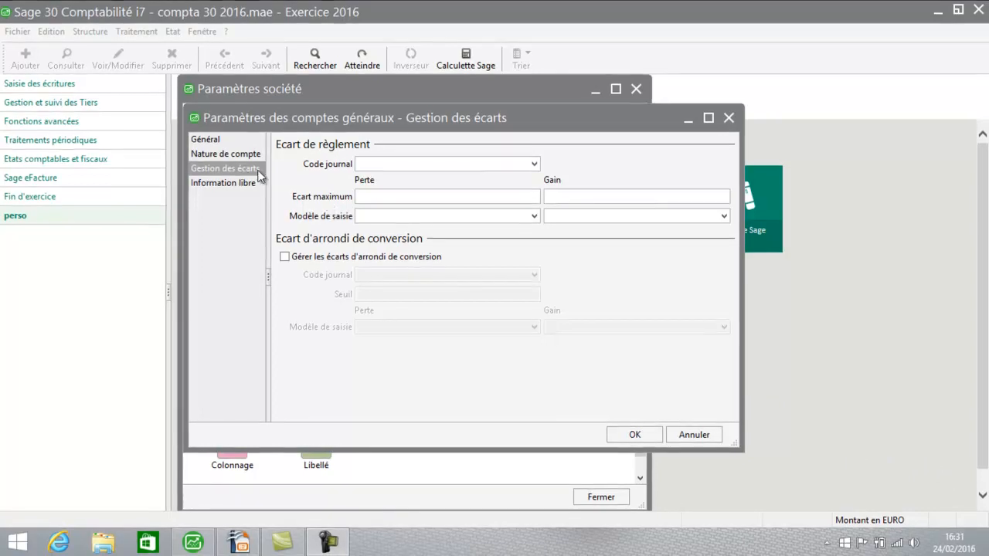
left_click(219, 184)
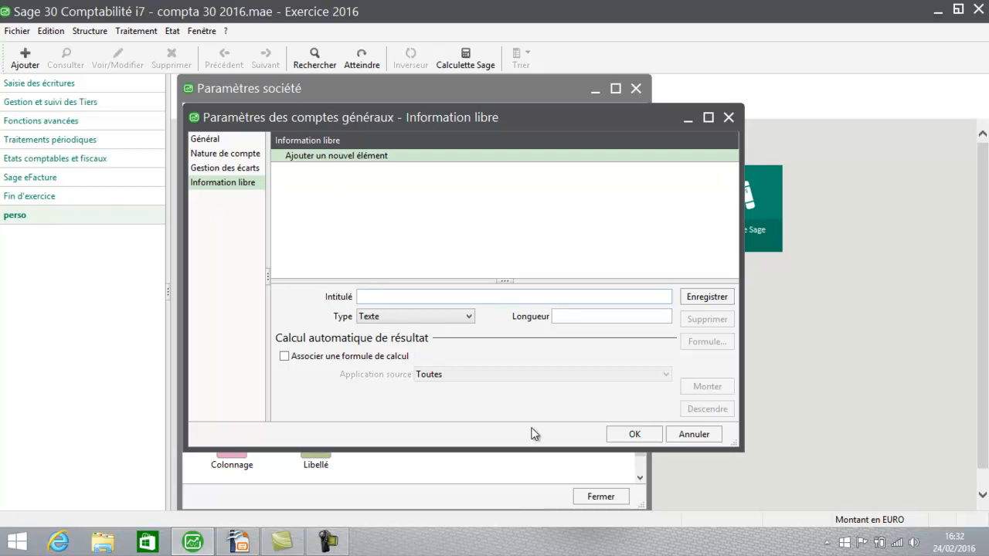
left_click(631, 432)
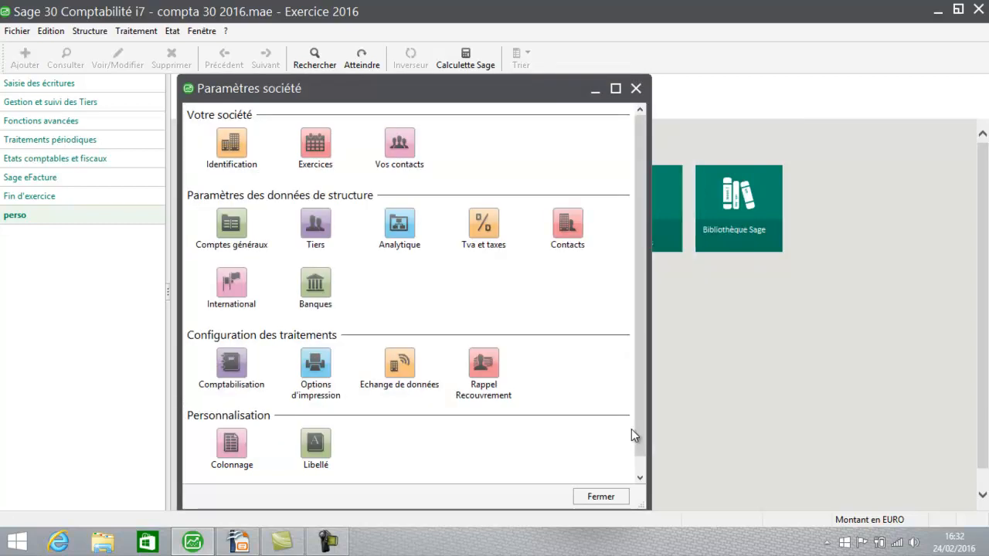
Open the third-party settings and review the account coding and the payment methods.
left_click(323, 228)
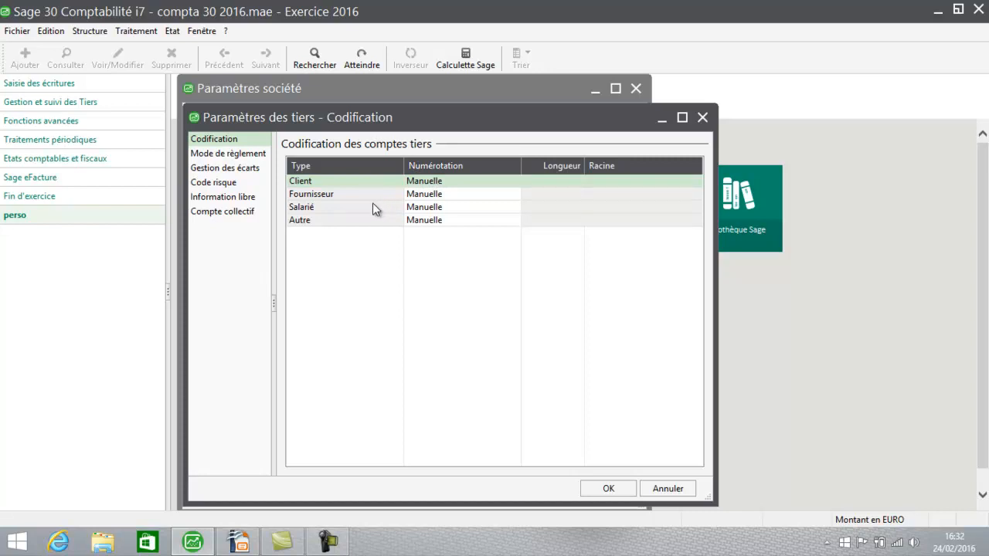
left_click(240, 153)
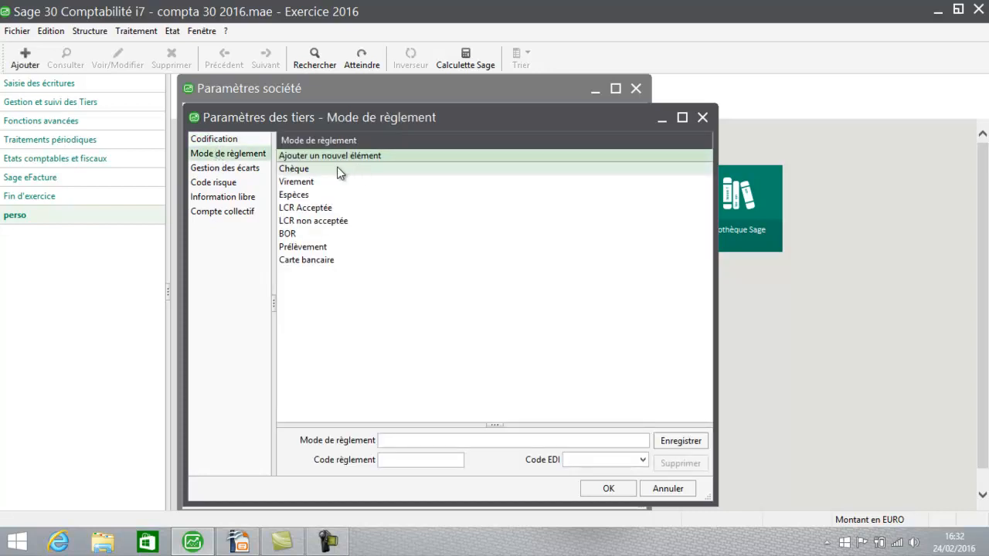
left_click(430, 439)
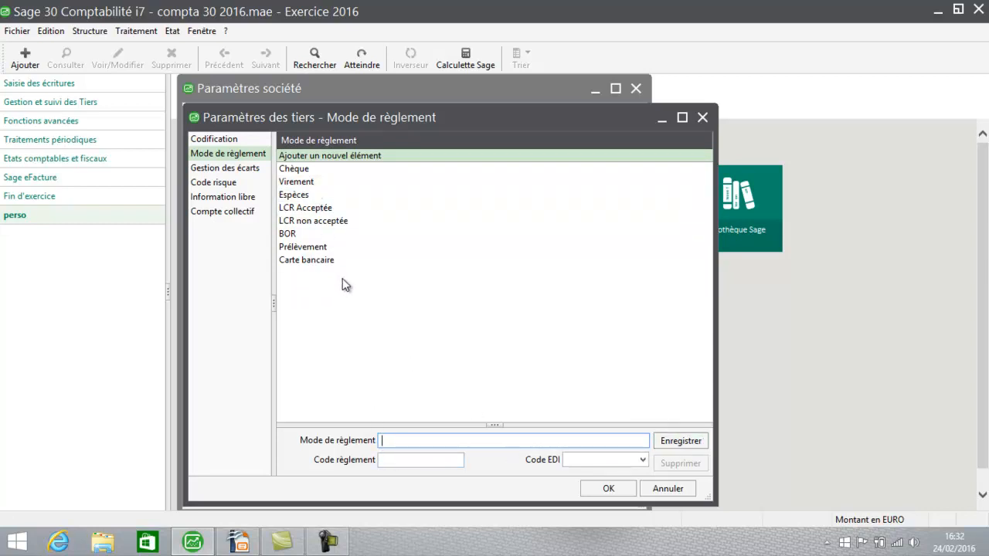
Set the client settlement discrepancy journal to OD, with a maximum discrepancy of 1 for both loss and gain.
left_click(225, 168)
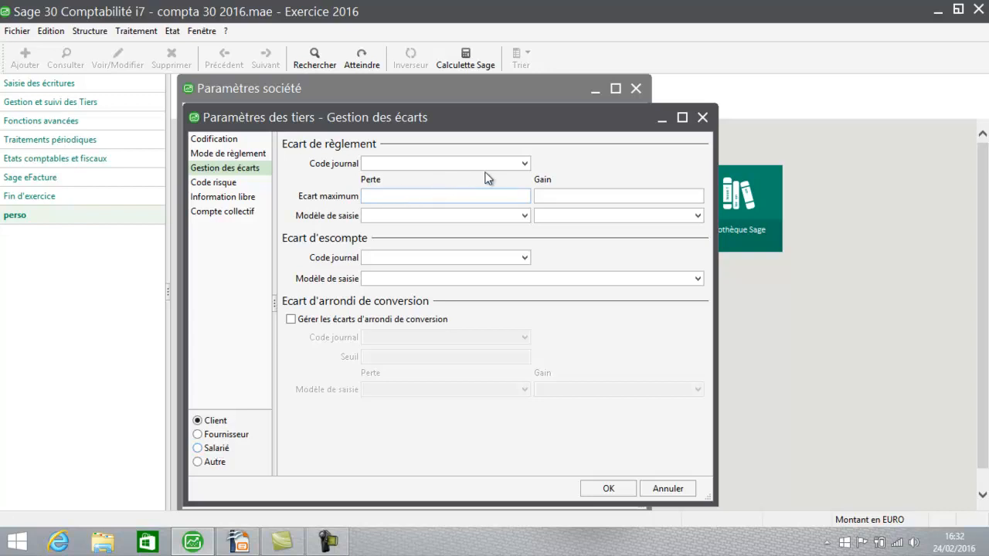
left_click(526, 163)
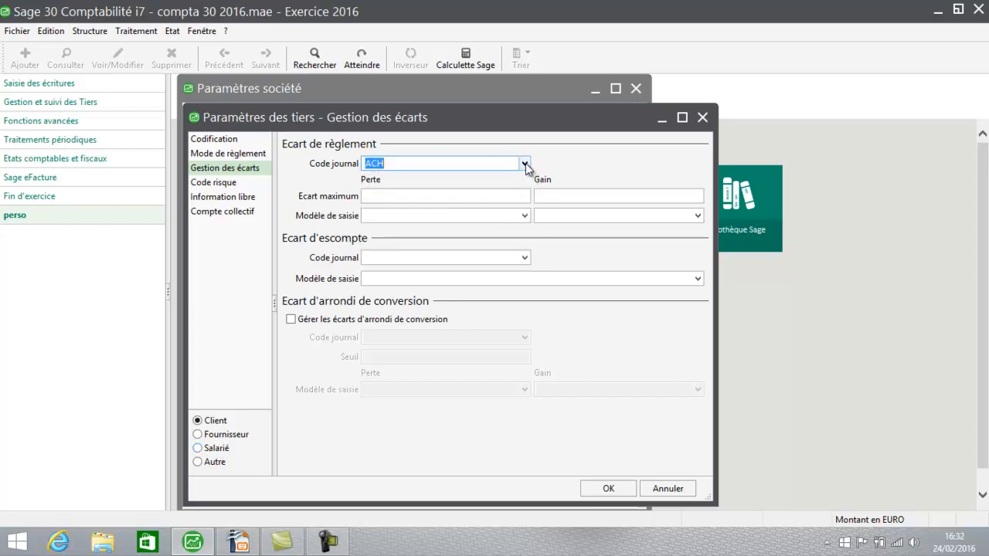
left_click(525, 163)
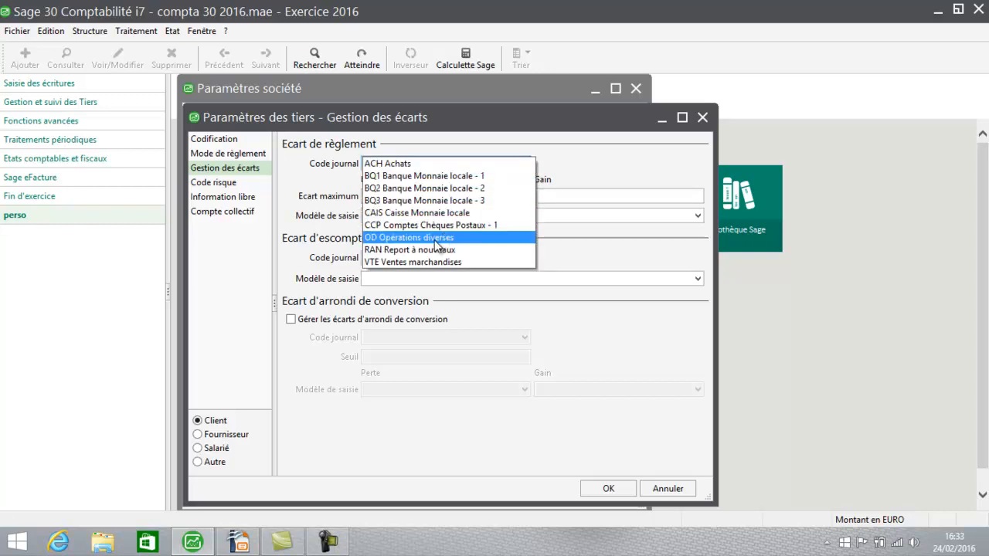
left_click(434, 240)
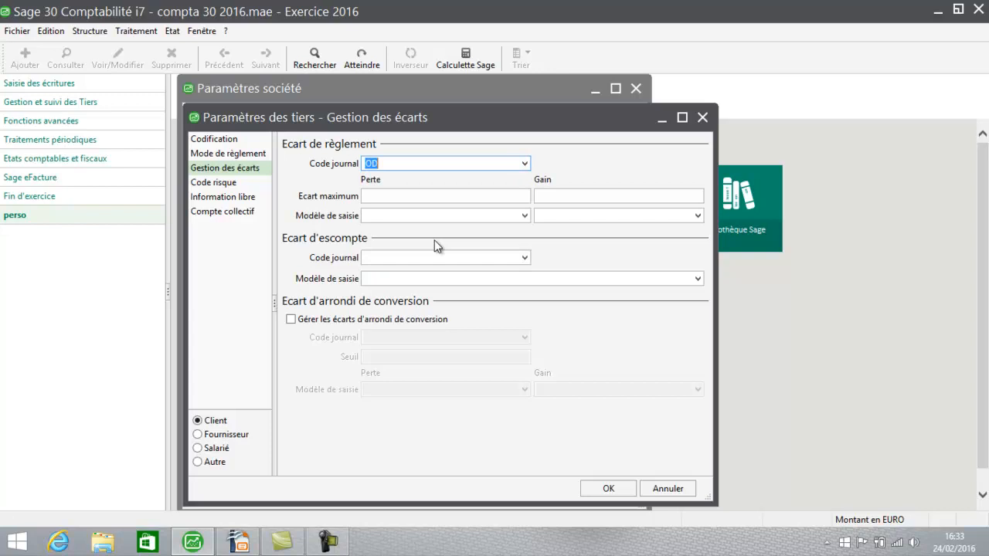
left_click(421, 197)
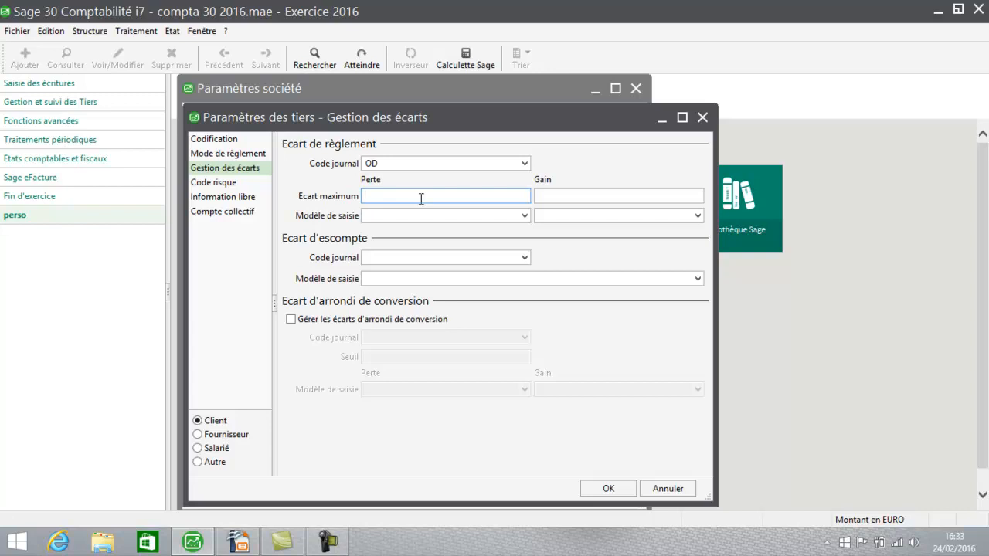
type("1")
key("Tab")
type("1")
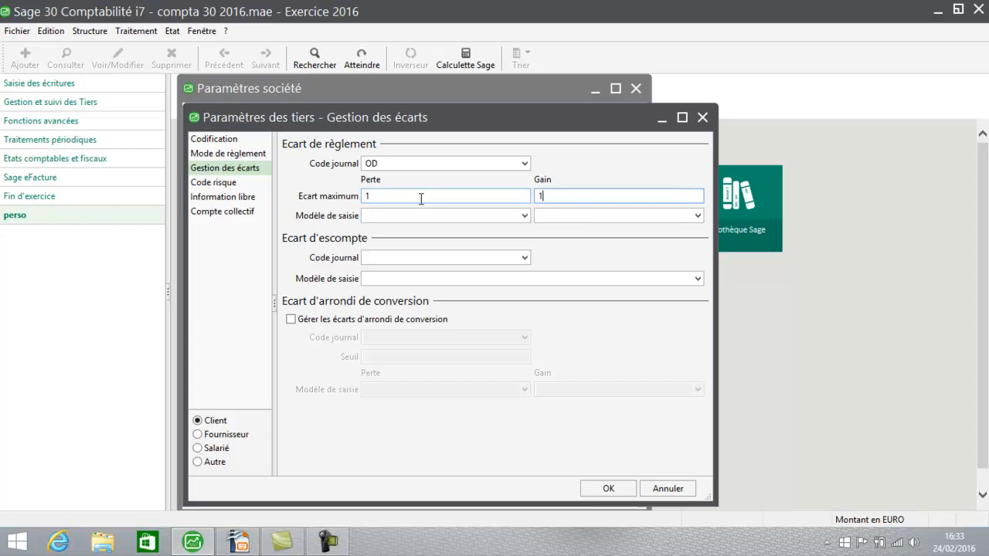
Assign the entry models "Perte sur ajust. clients" for loss and "Produit sur ajust. client" for gain to client settlement discrepancies.
left_click(524, 216)
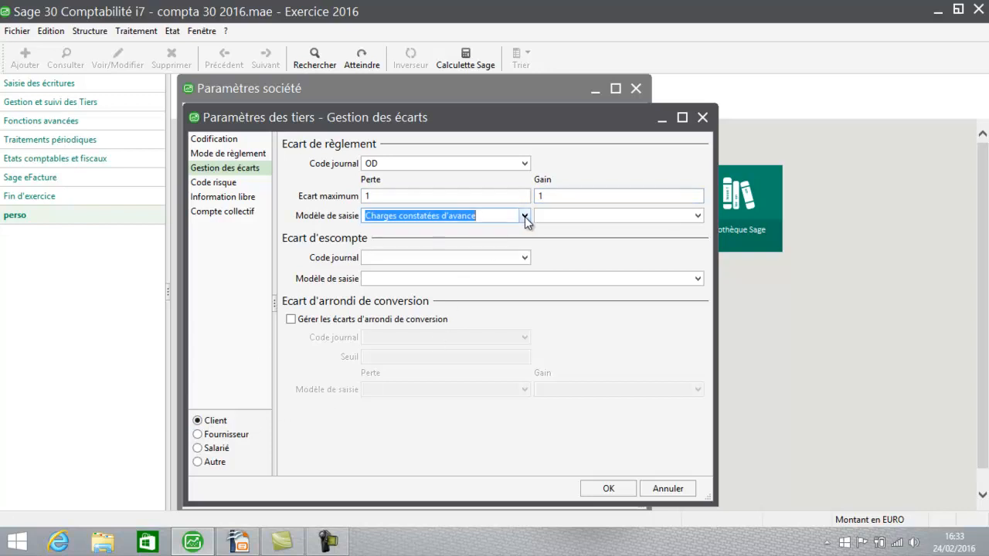
left_click(525, 216)
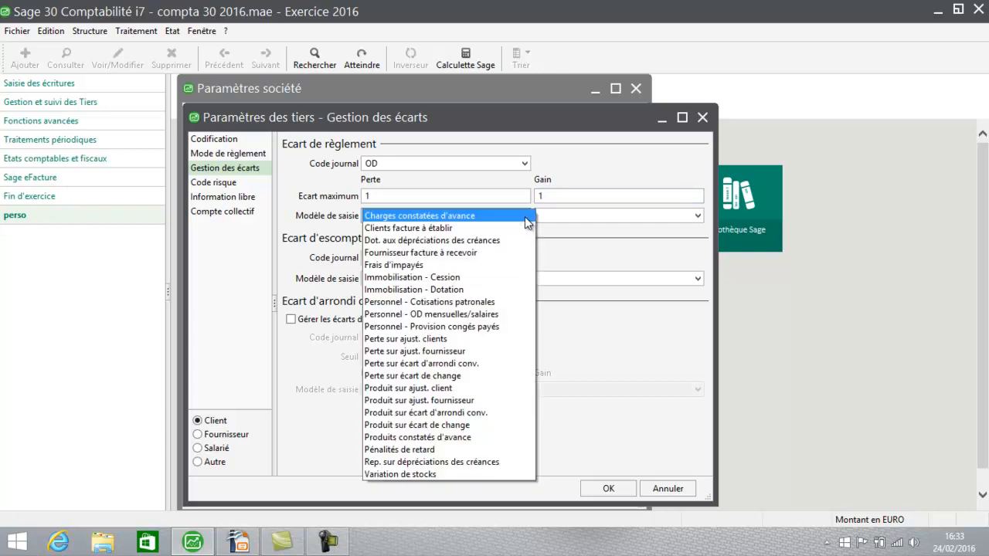
left_click(463, 344)
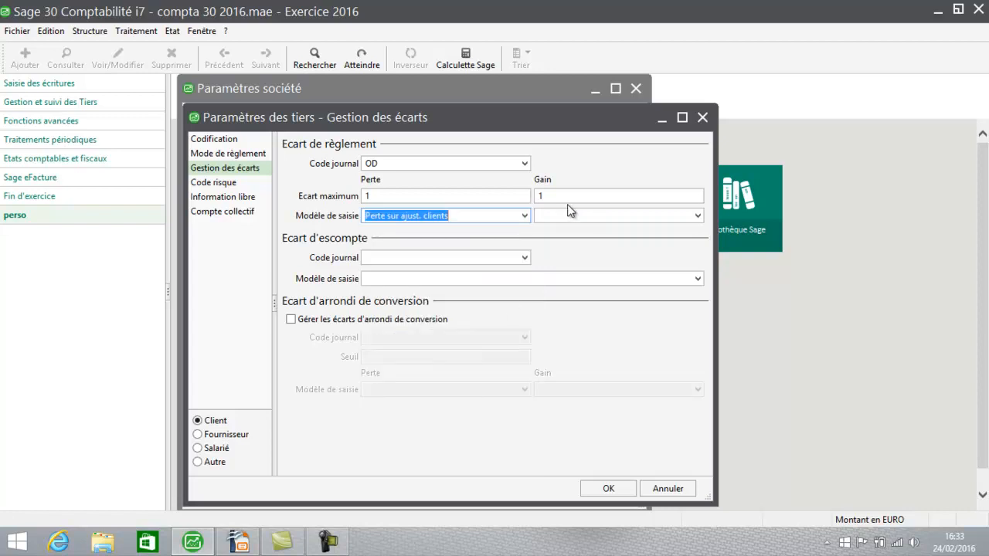
left_click(698, 217)
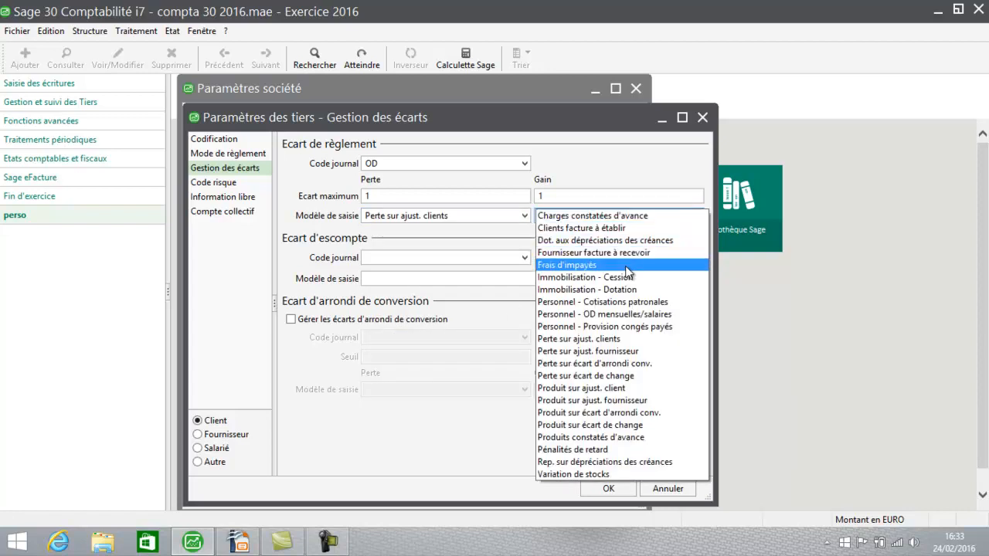
left_click(581, 388)
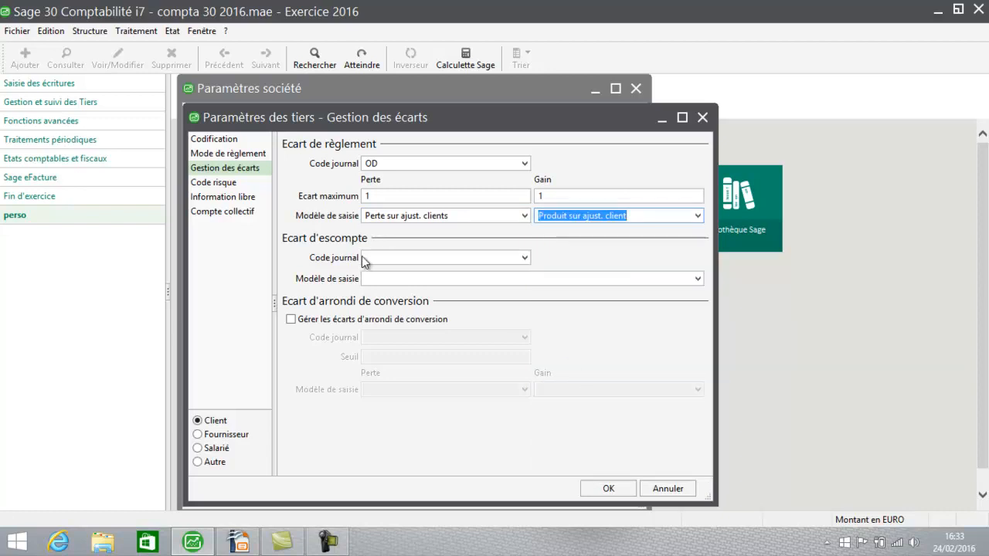
Set the client discount discrepancy journal to OD with the entry model "Perte sur ajust. clients".
left_click(525, 258)
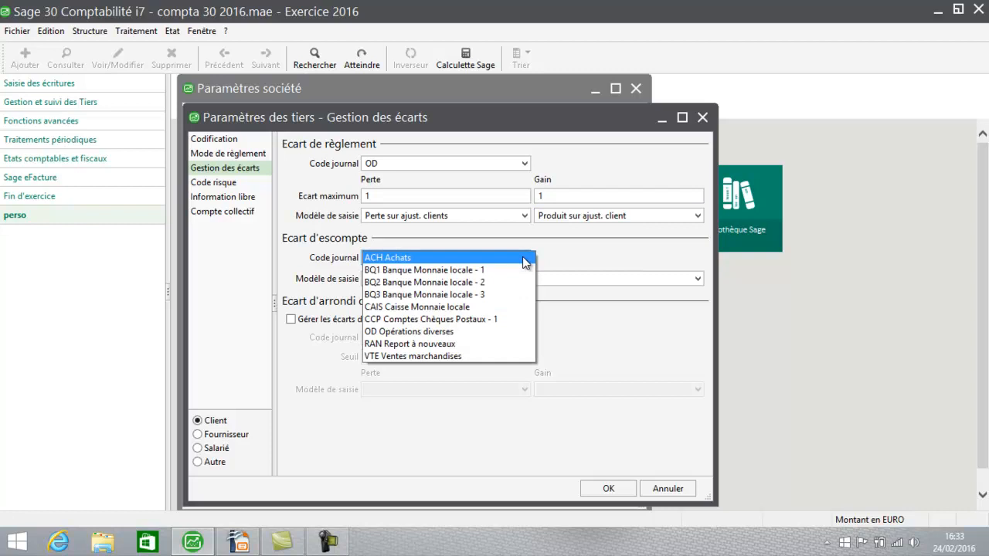
left_click(441, 333)
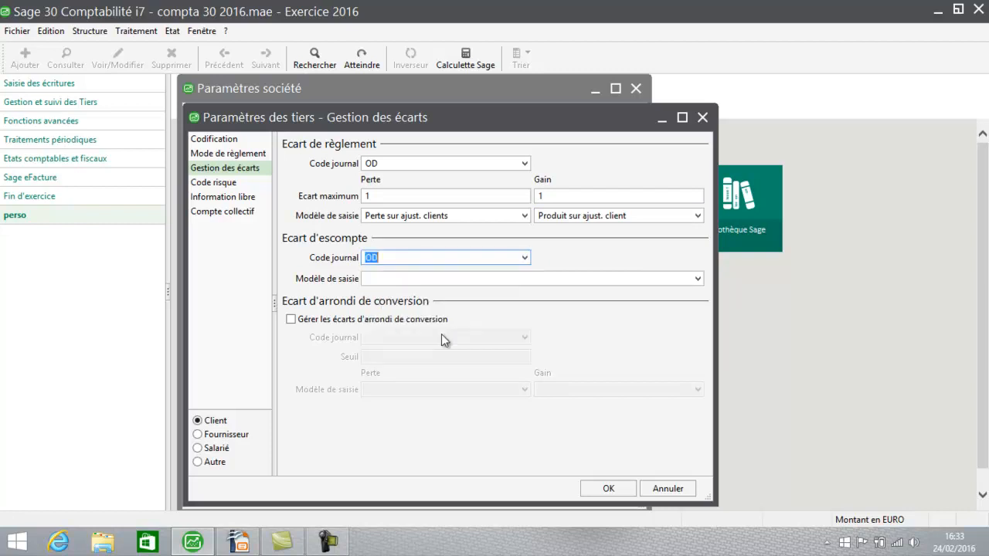
left_click(698, 280)
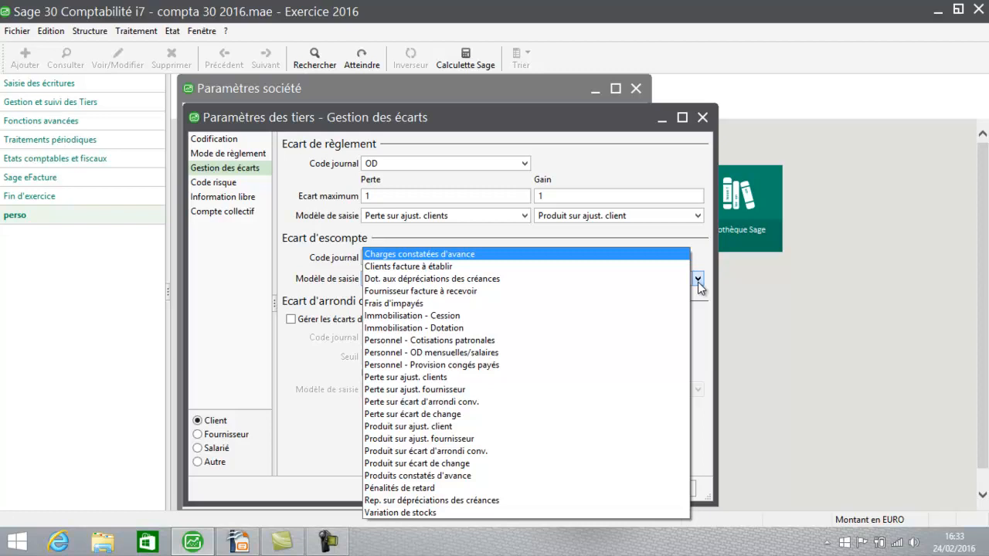
left_click(442, 378)
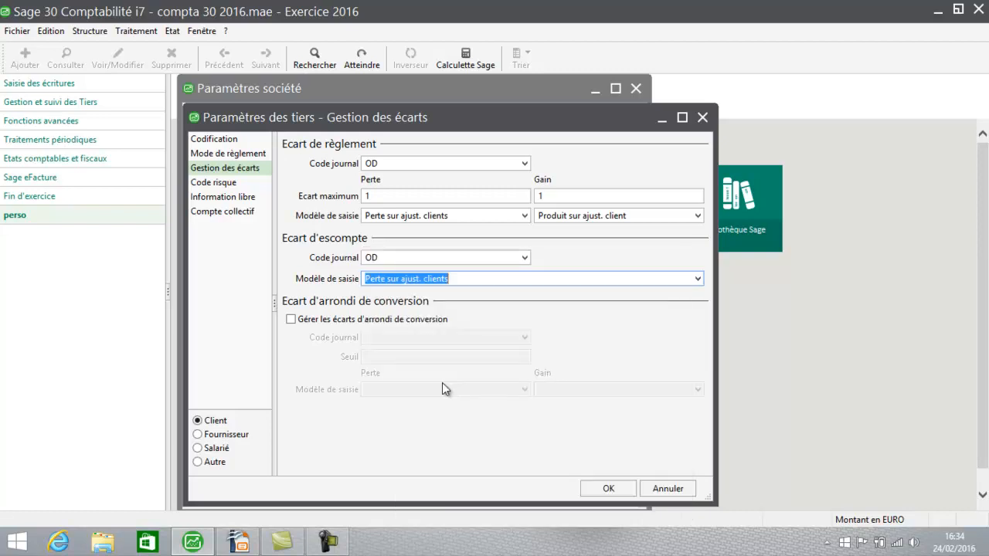
Enable conversion rounding discrepancy management for clients, with journal OD and a threshold of 1.
left_click(290, 319)
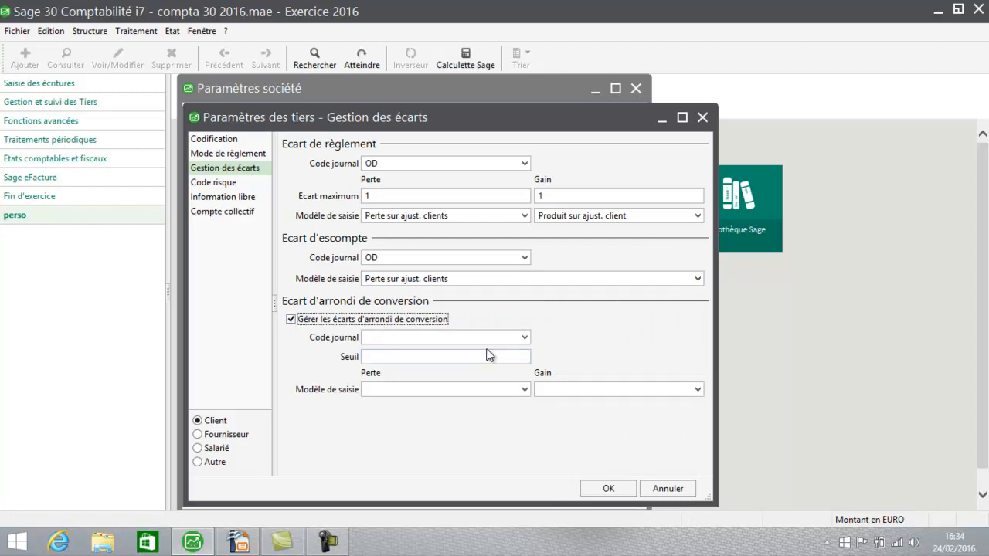
left_click(527, 337)
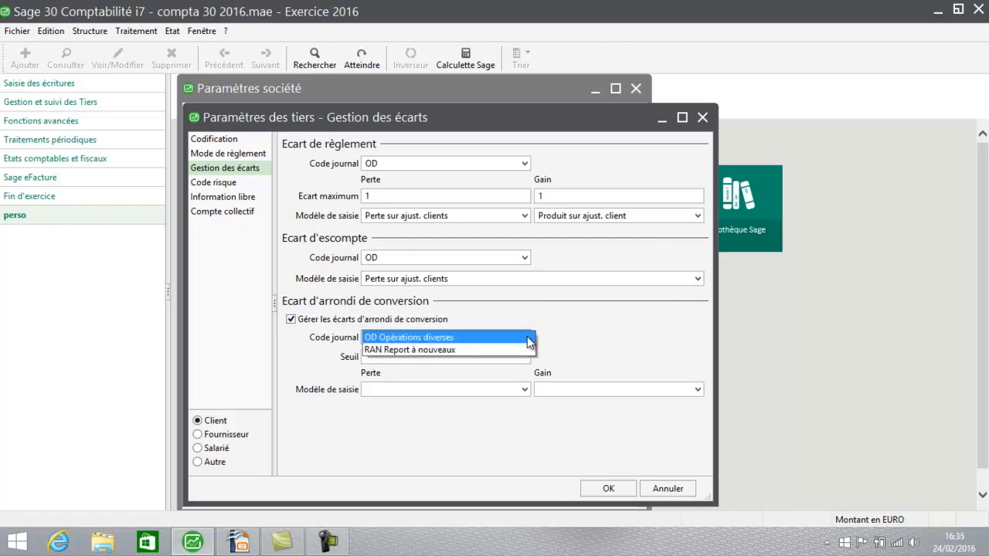
left_click(502, 339)
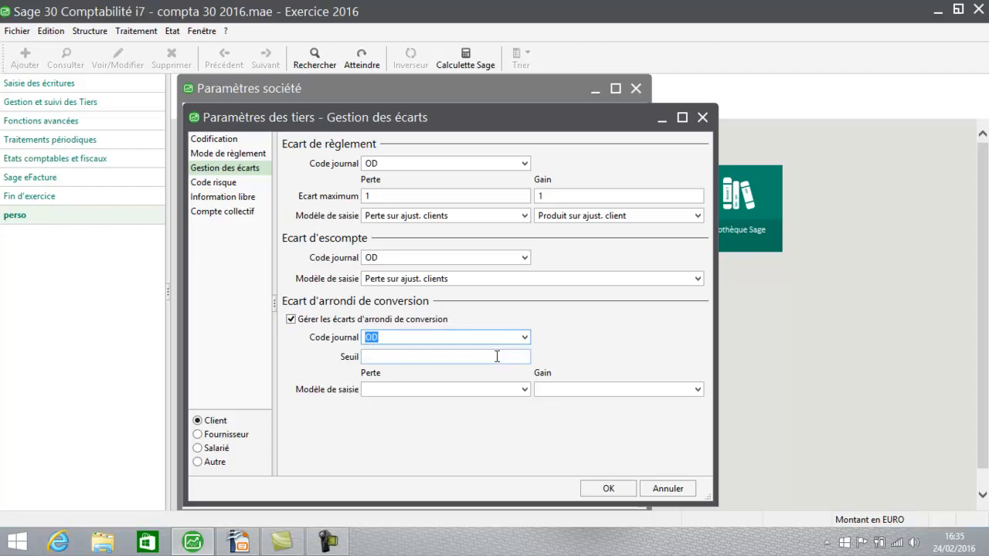
left_click(497, 356)
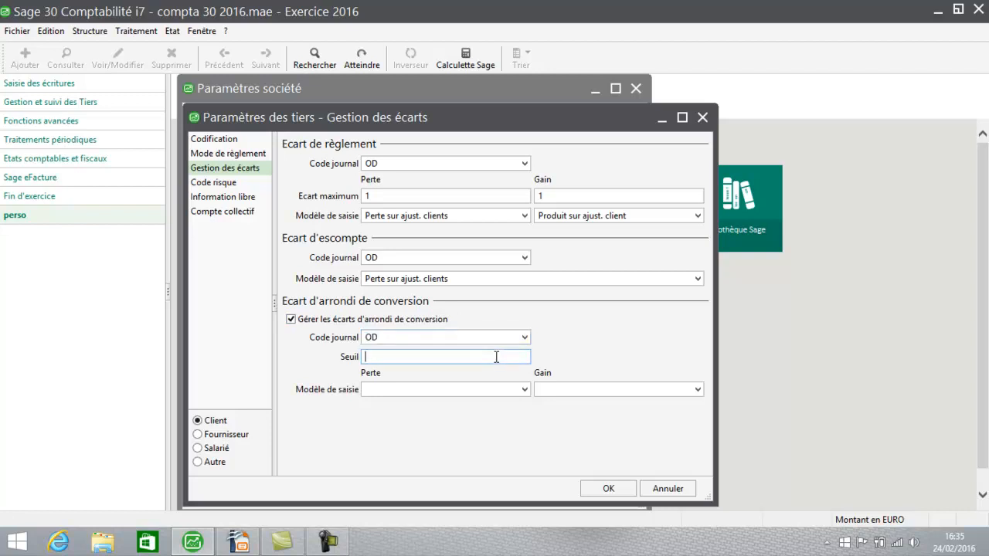
type("1")
key("Tab")
Assign the entry models "Perte sur écart de change" for loss and "Produit sur écart de change" for gain to client conversion rounding discrepancies.
left_click(525, 390)
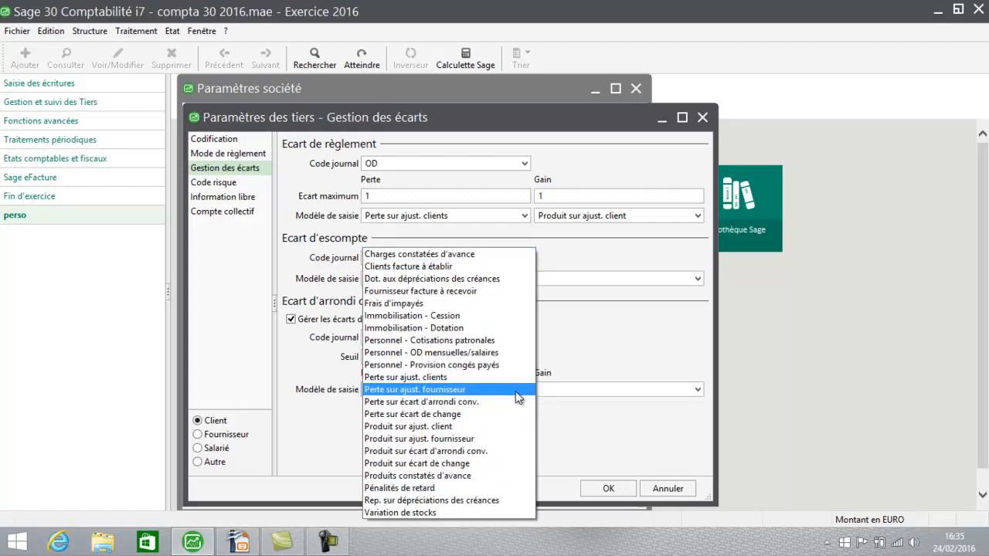
left_click(471, 415)
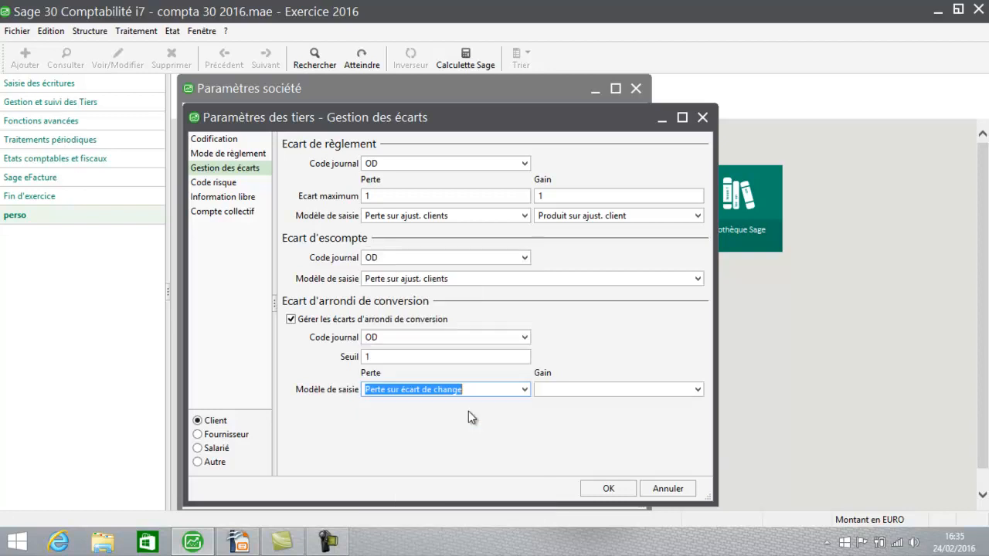
left_click(700, 391)
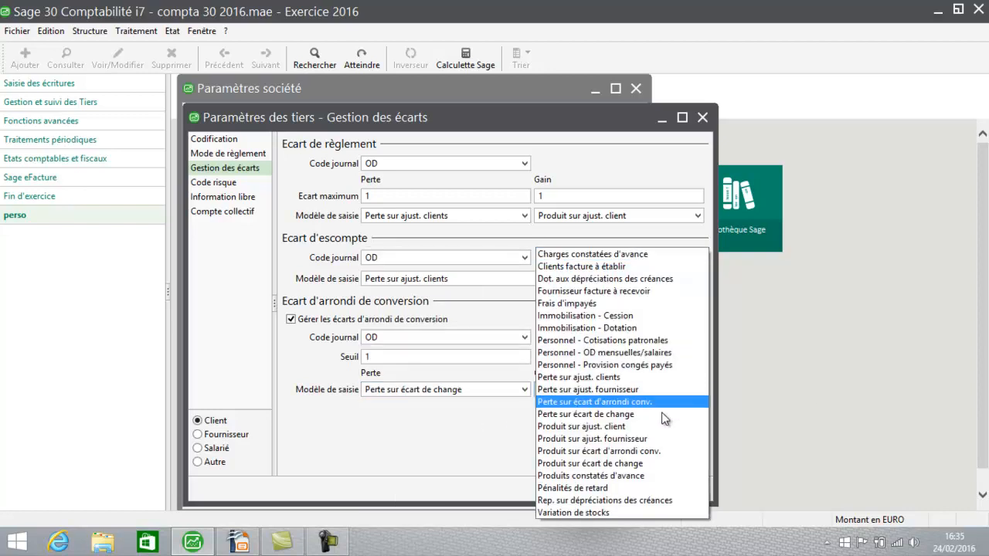
left_click(606, 464)
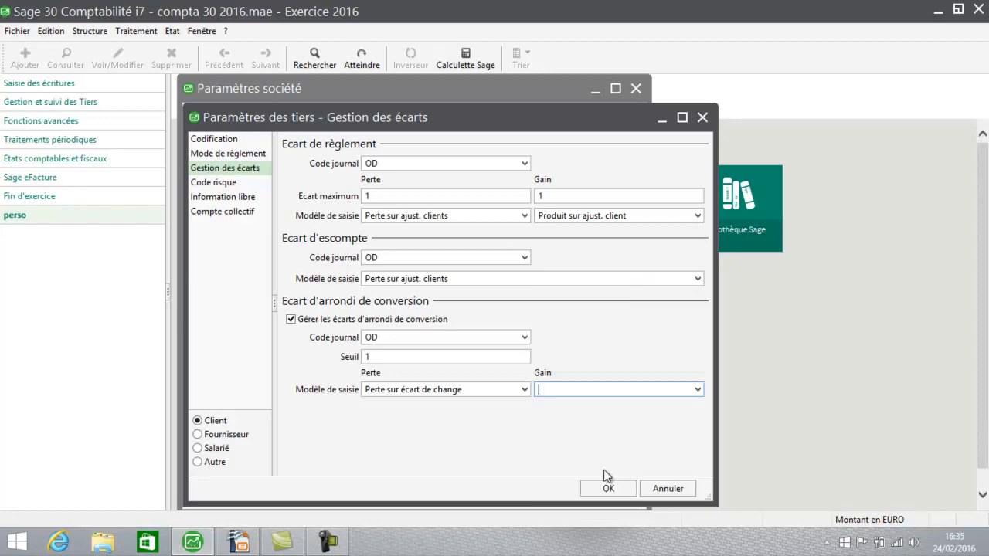
For suppliers, set the settlement discrepancy journal to OD, with models "Perte sur ajust. fournisseur" for loss and "Produit sur ajust. fournisseur" for gain.
left_click(207, 436)
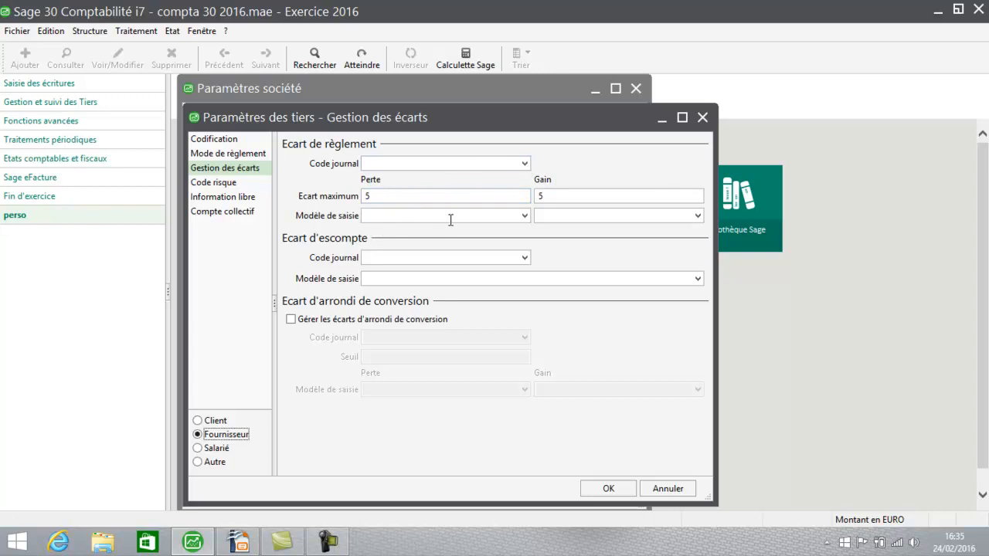
left_click(525, 164)
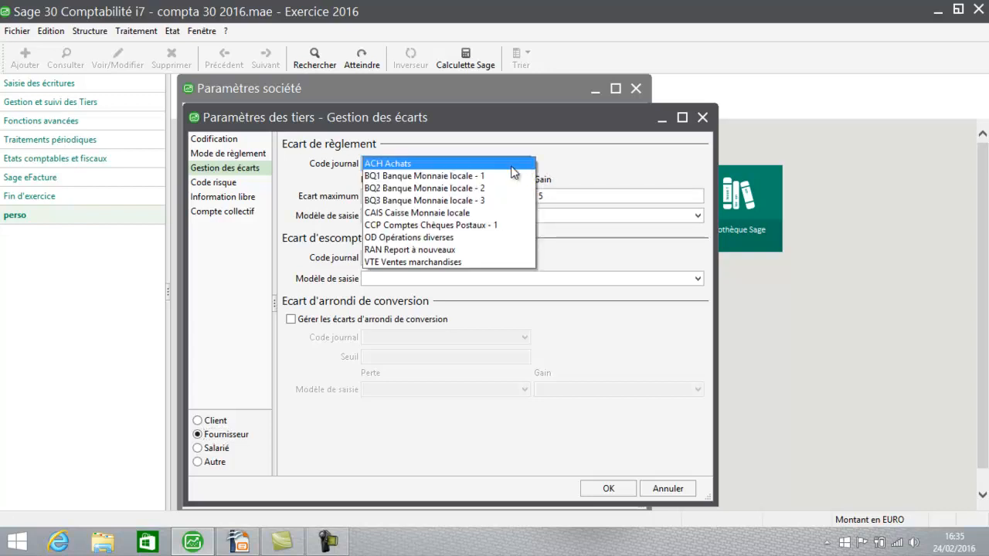
left_click(432, 240)
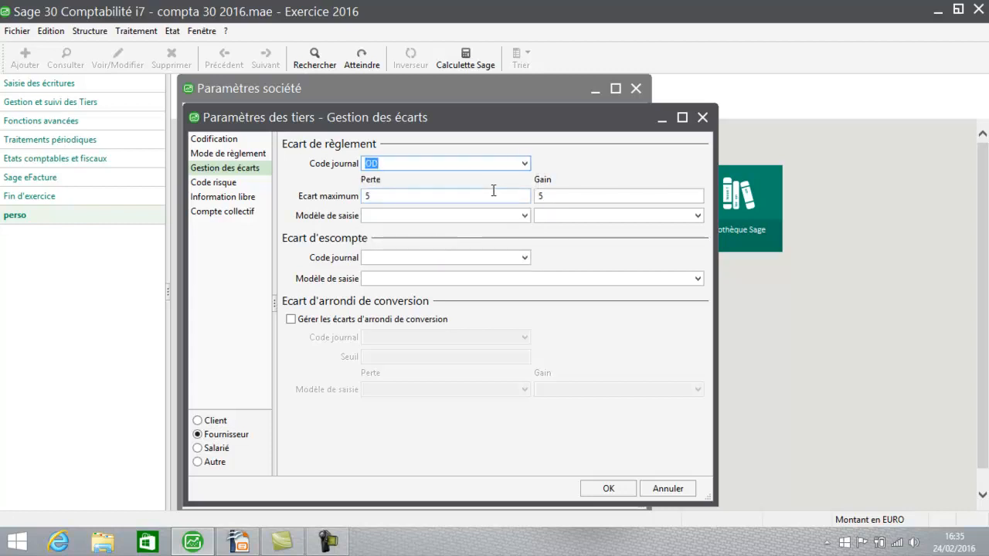
left_click(526, 217)
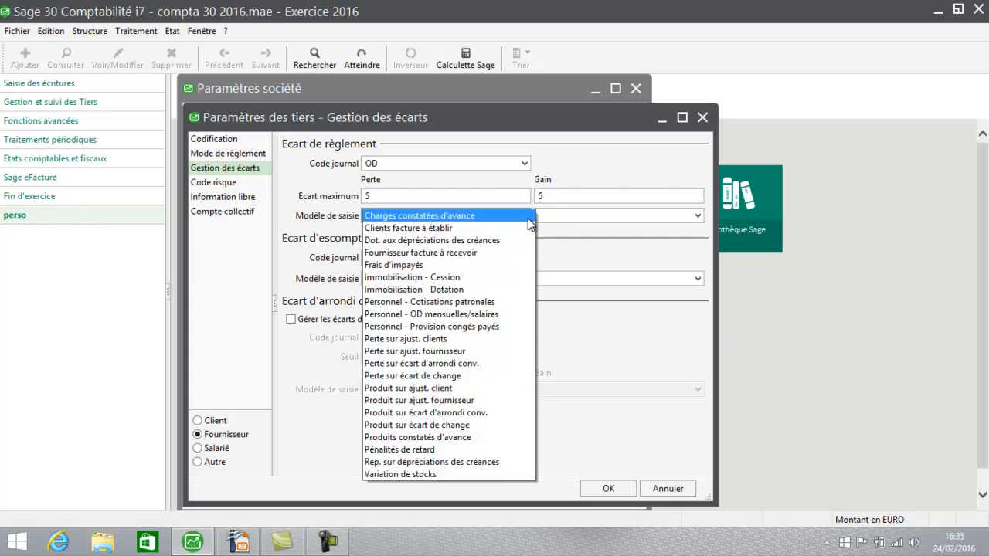
left_click(451, 353)
left_click(697, 219)
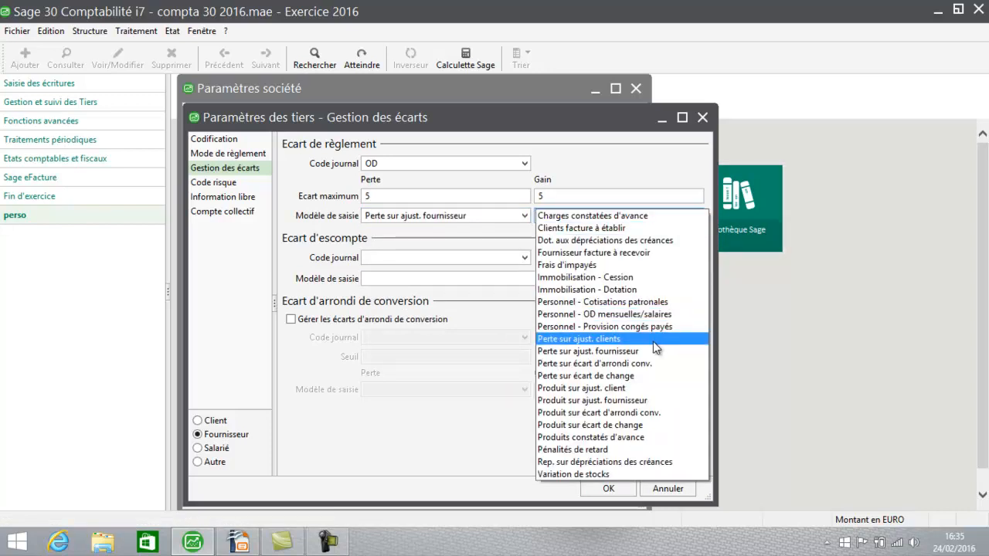
left_click(627, 402)
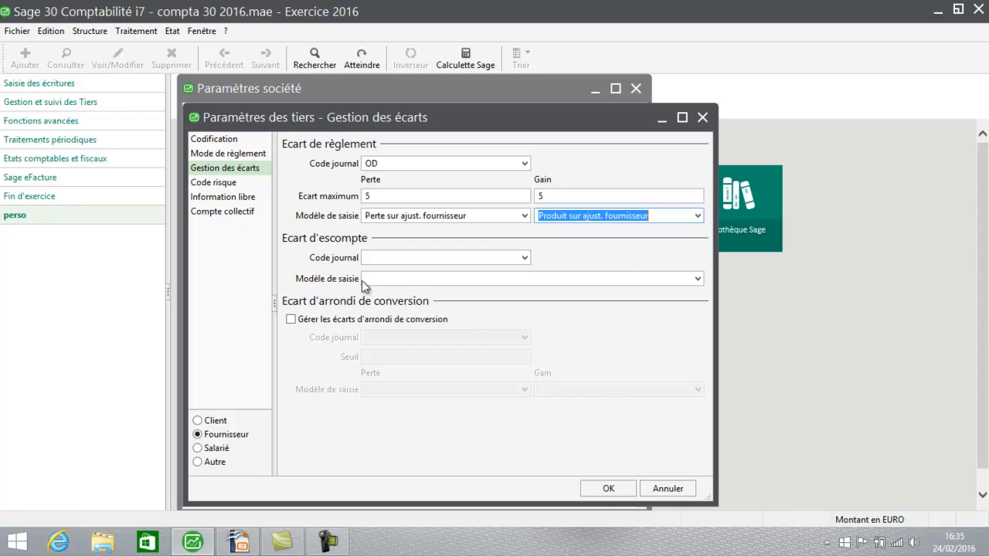
Set the supplier discount discrepancy journal to OD with the entry model "Produit sur ajust. fournisseur".
left_click(525, 258)
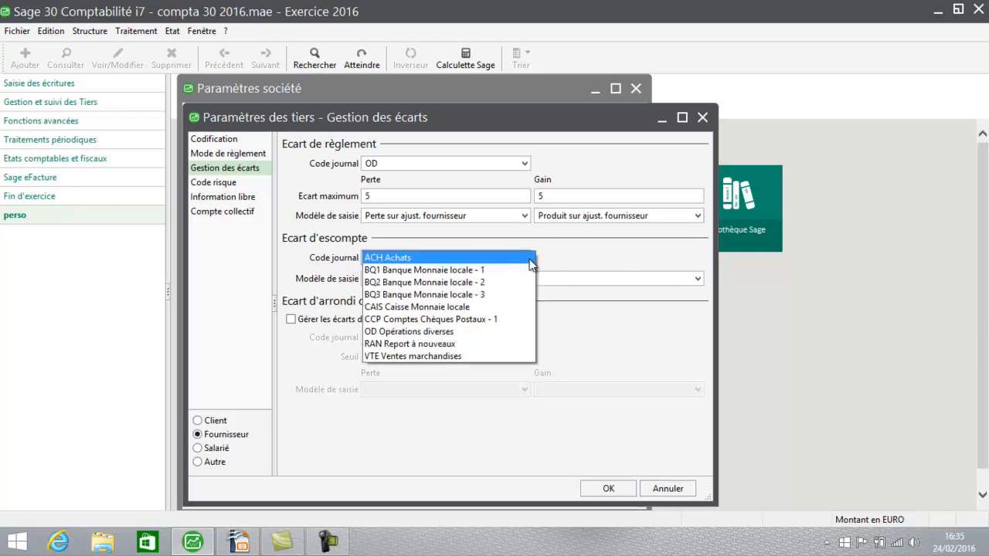
left_click(476, 331)
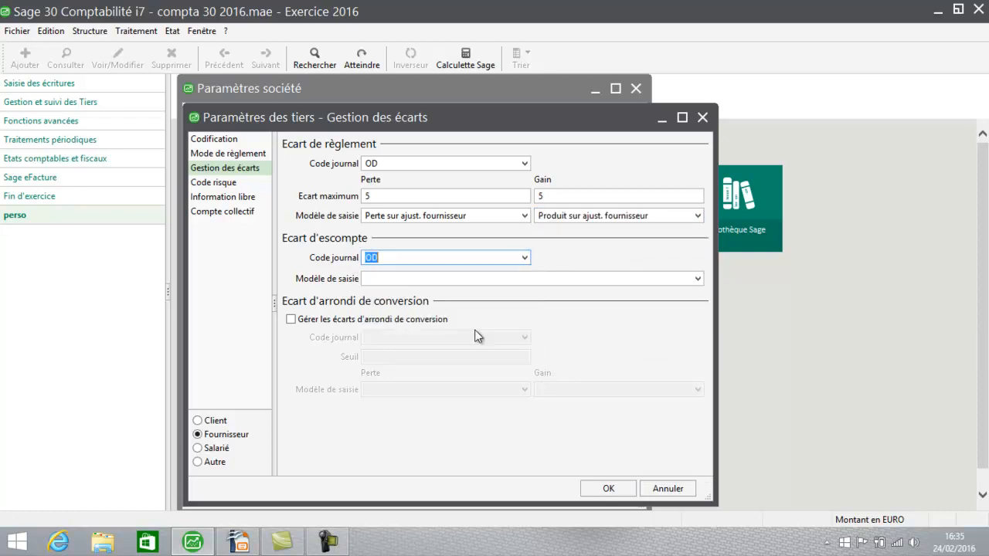
left_click(696, 278)
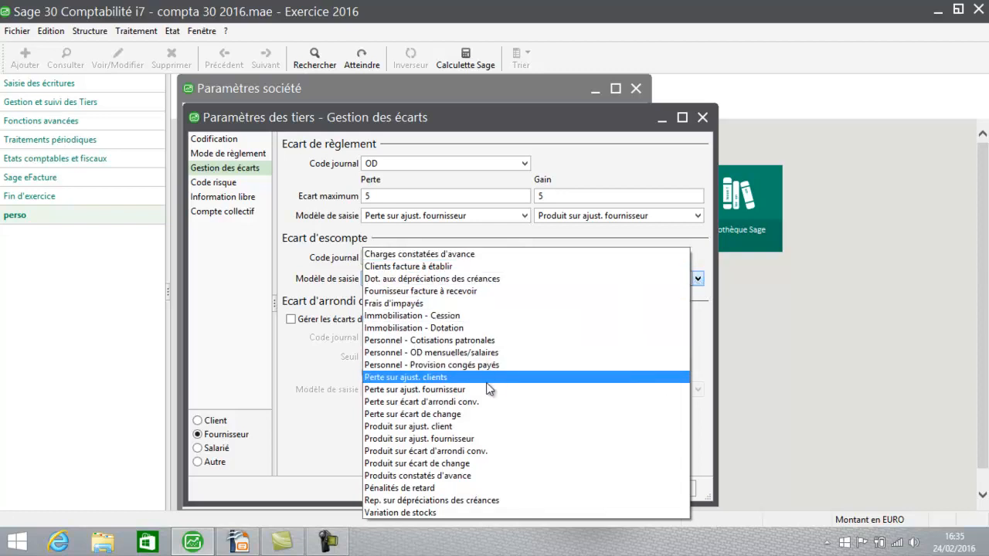
left_click(456, 438)
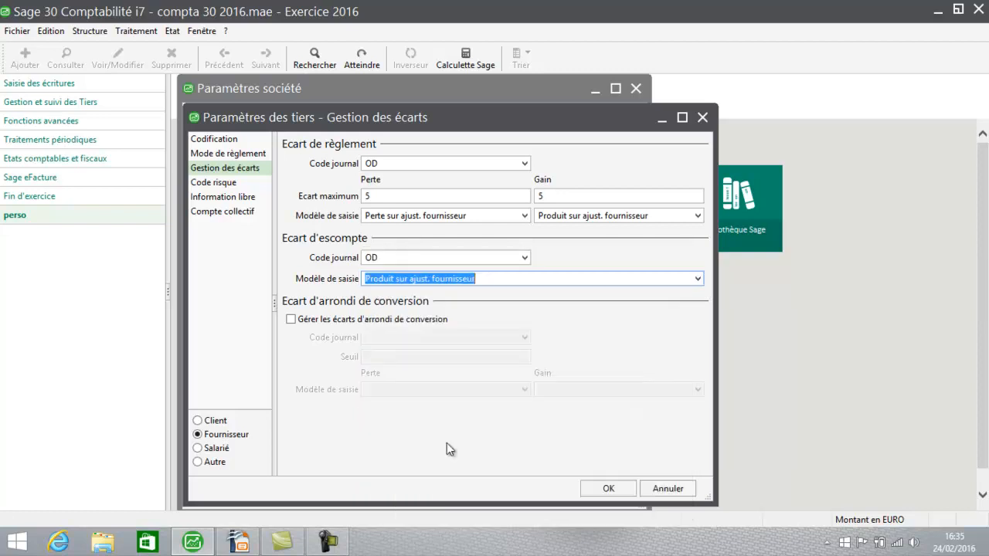
Enable conversion rounding discrepancy management for suppliers, with journal OD and a threshold of 5.
left_click(290, 320)
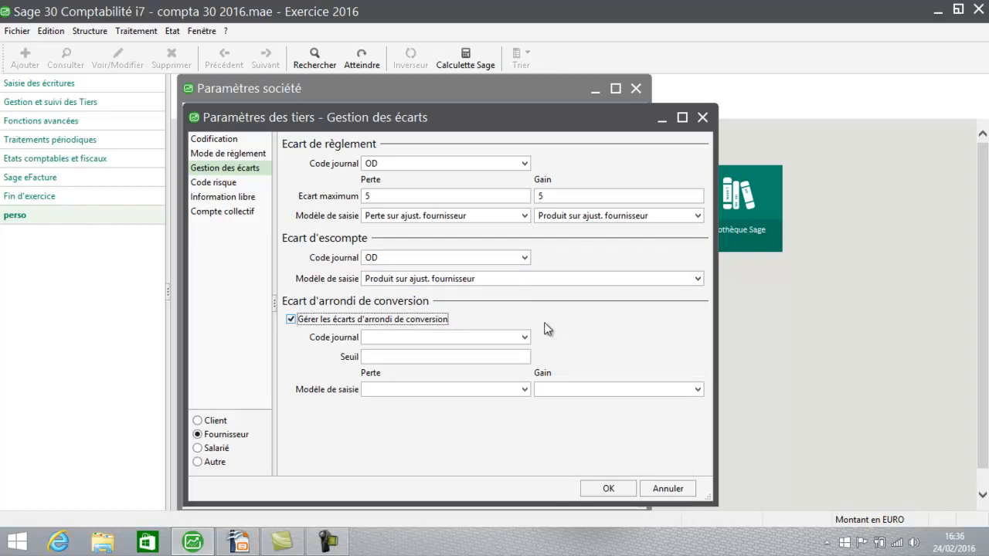
left_click(525, 337)
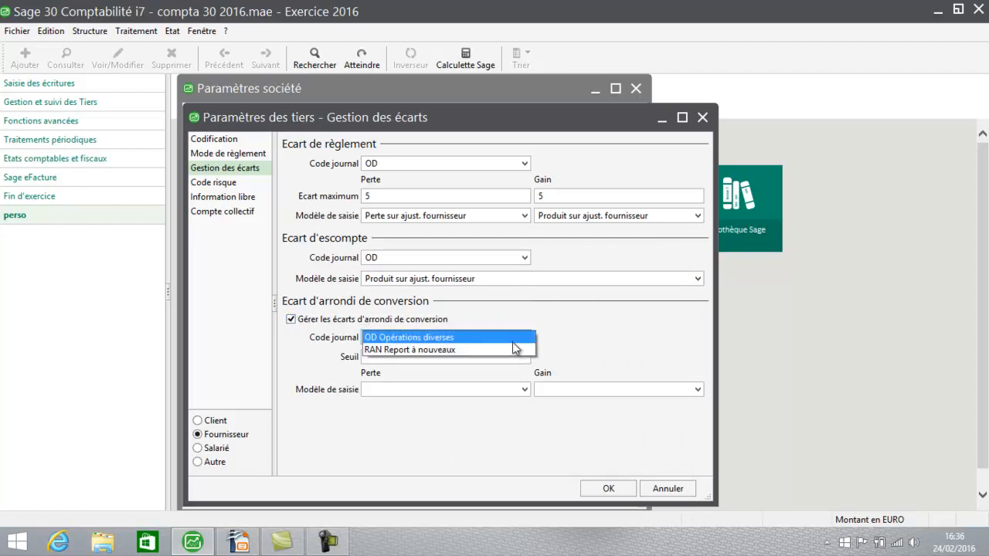
left_click(513, 345)
left_click(489, 358)
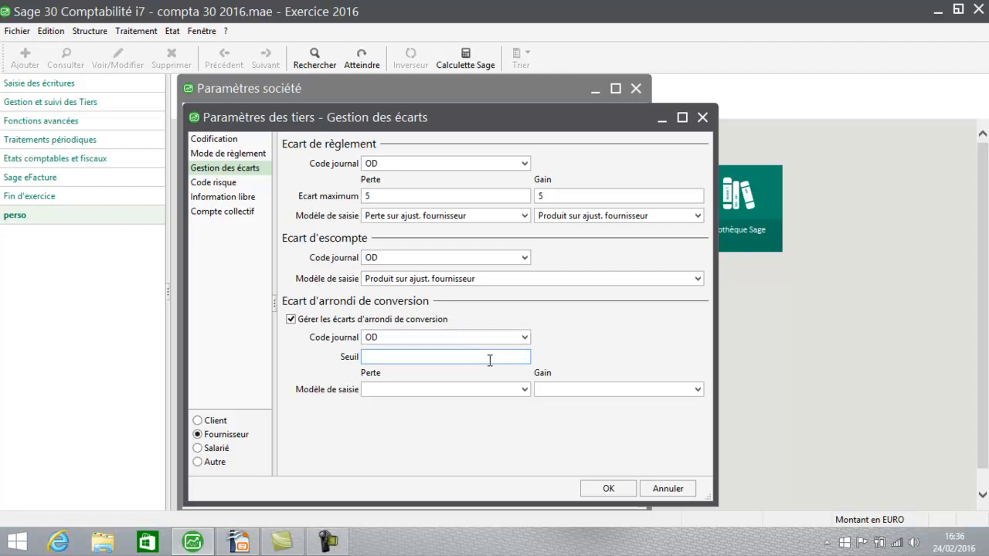
type("5")
key("Tab")
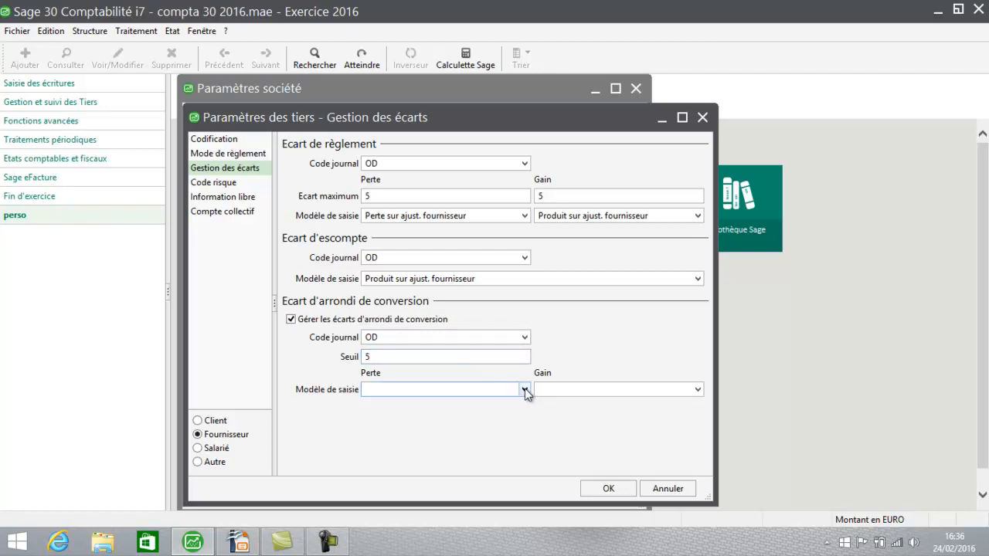
Assign the entry models "Perte sur écart d'arrondi conv." for loss and "Produit sur écart d'arrondi conv." for gain to supplier conversion rounding discrepancies.
left_click(525, 390)
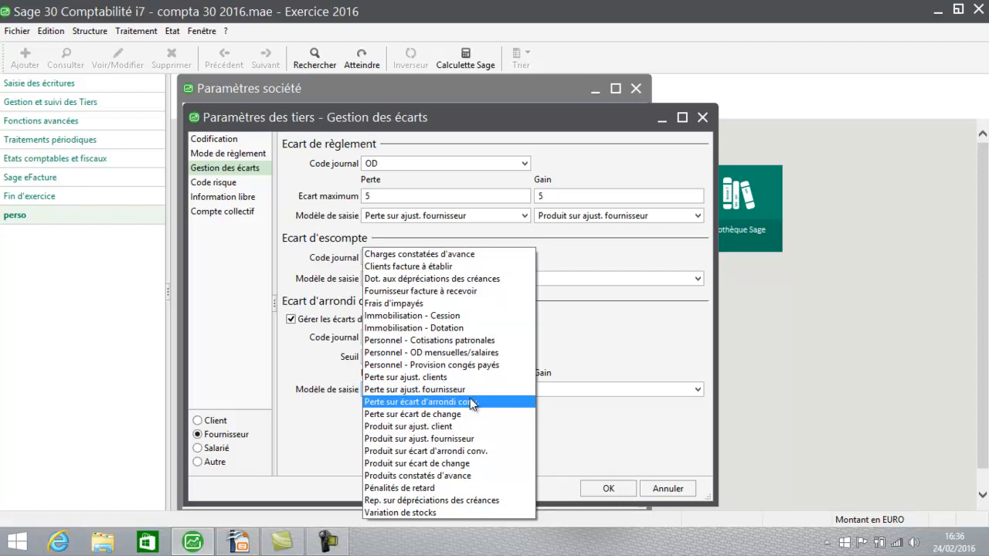
left_click(473, 402)
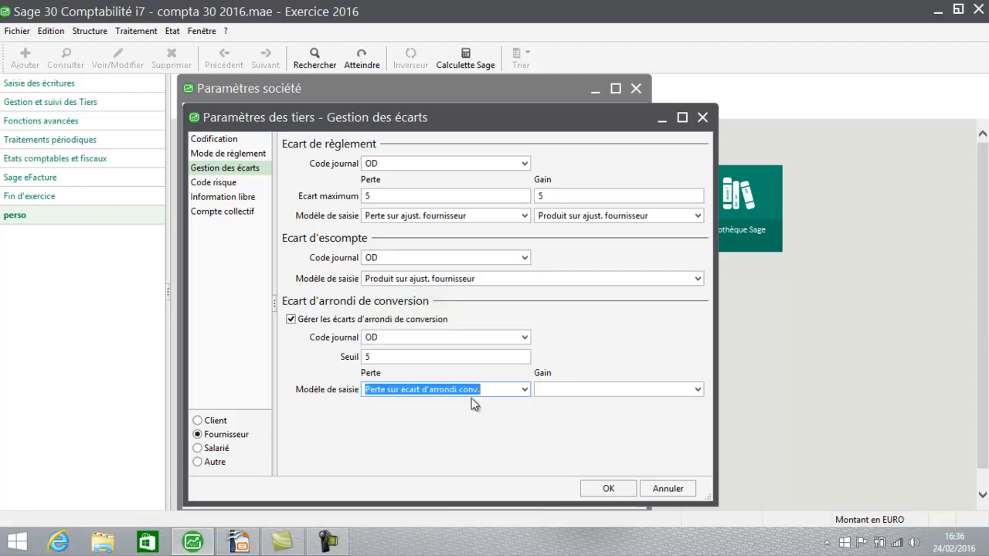
left_click(700, 390)
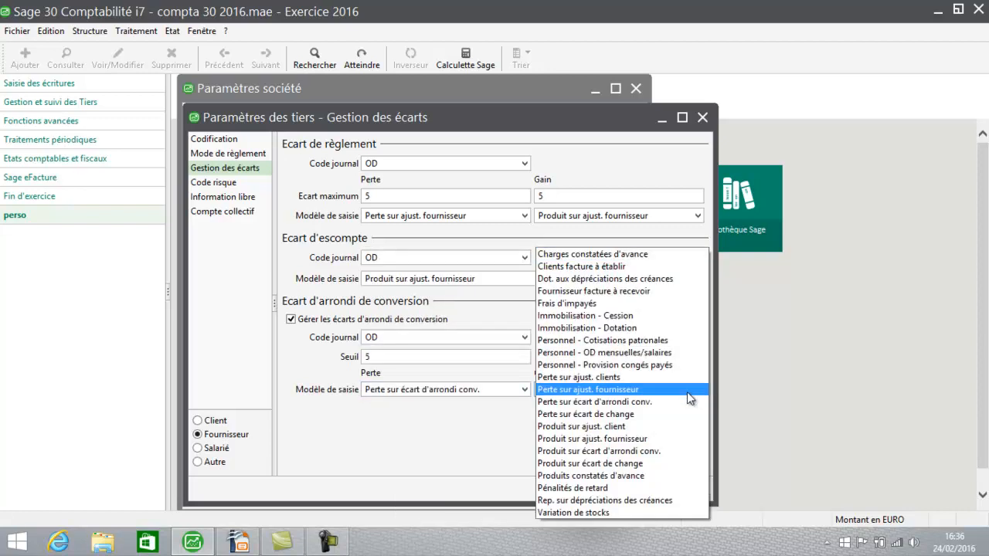
left_click(613, 454)
Try to set the employee settlement discrepancy journal to OD with a maximum discrepancy of 1 for both loss and gain.
left_click(209, 450)
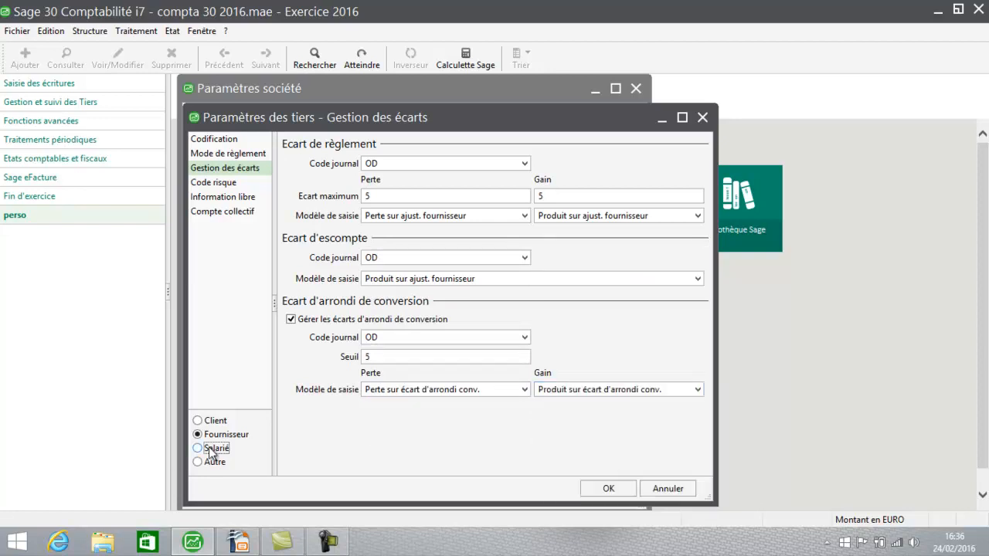
left_click(208, 451)
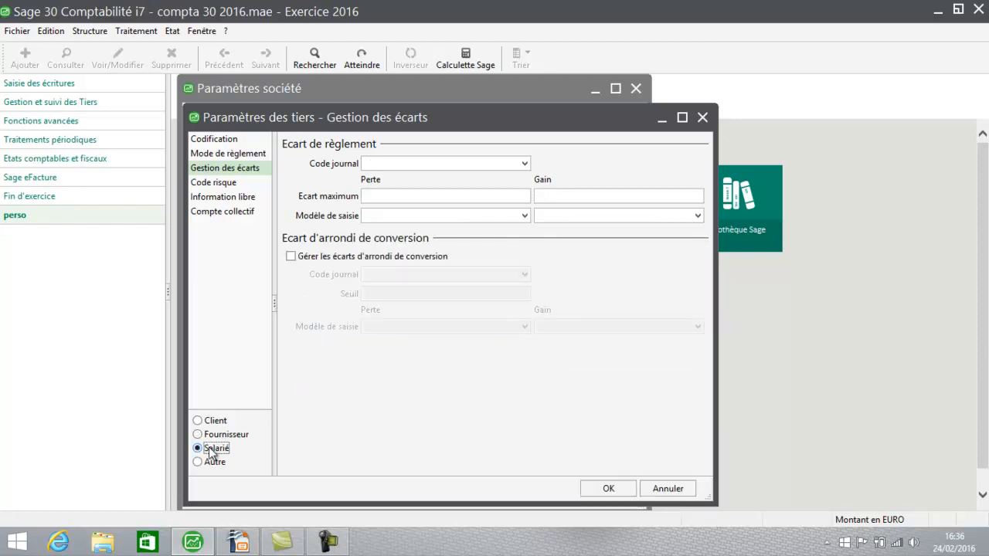
left_click(525, 164)
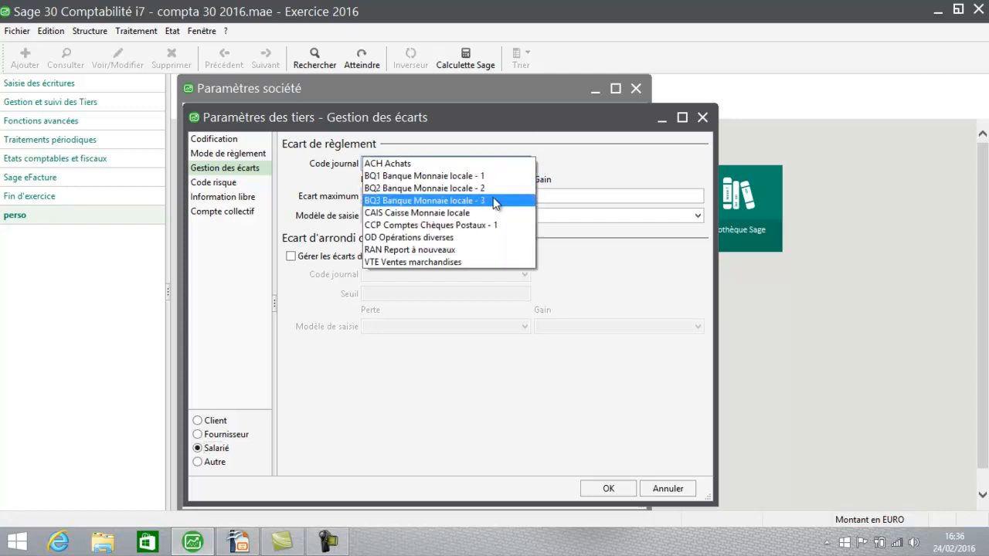
left_click(466, 237)
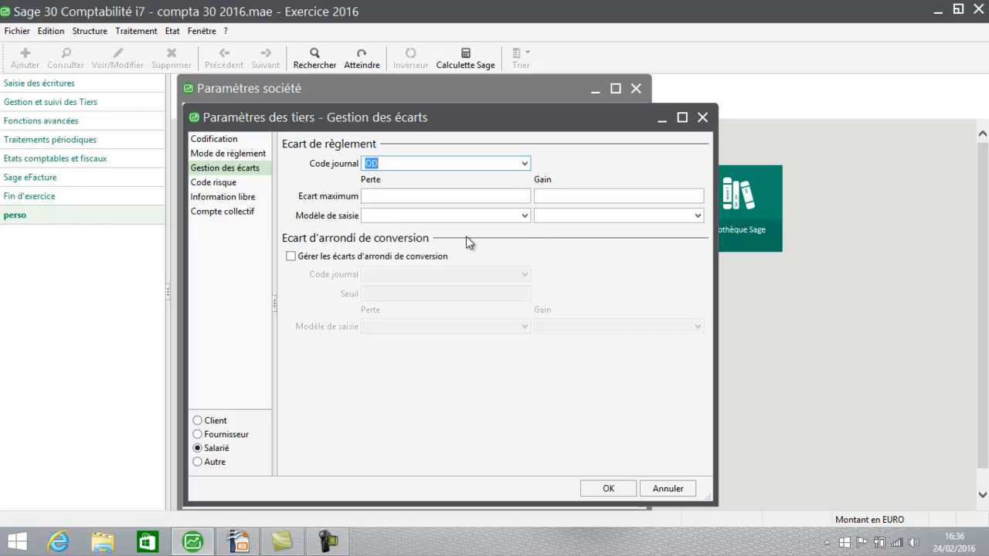
left_click(441, 197)
type("1")
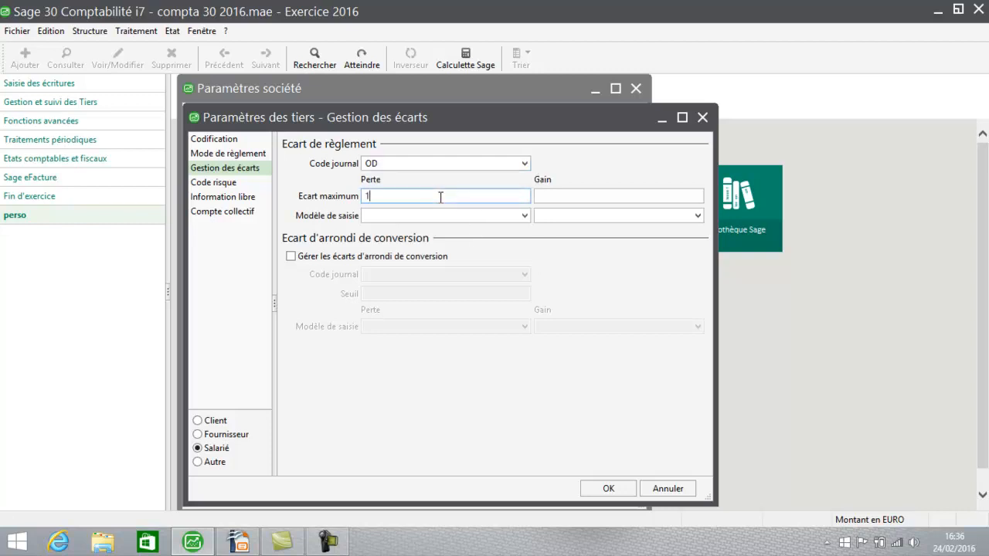
left_click(611, 197)
type("1")
Try to choose a loss entry model for employee settlement discrepancies.
left_click(525, 218)
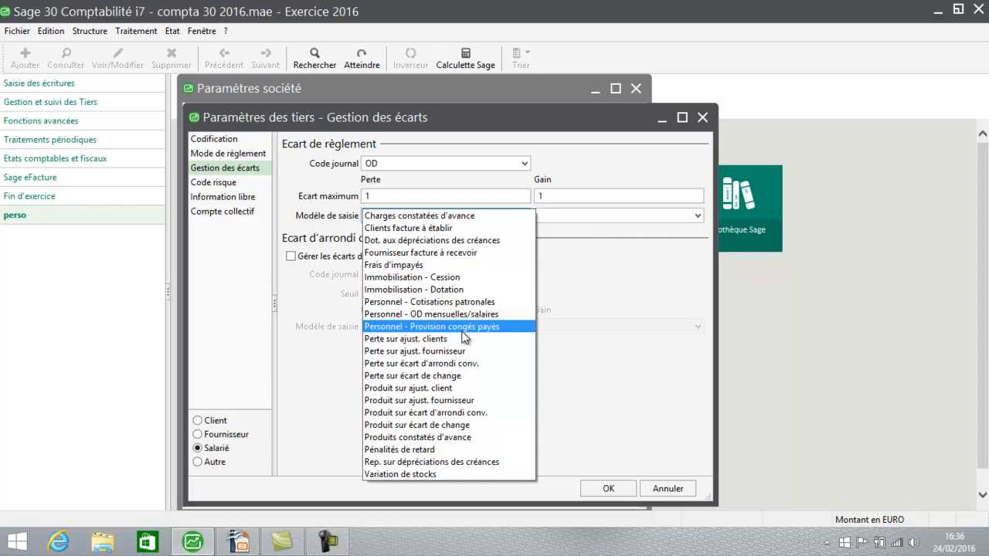
left_click(523, 217)
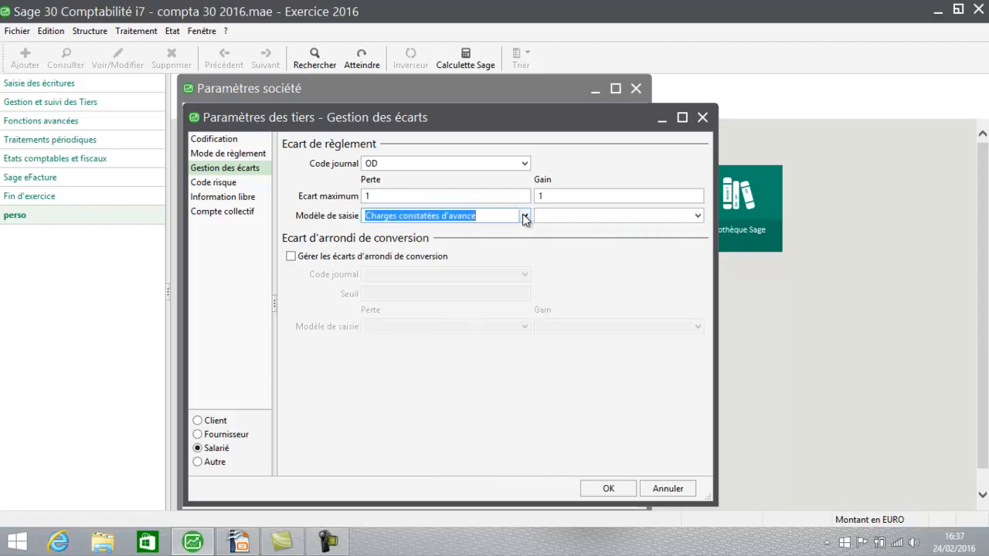
left_click(523, 217)
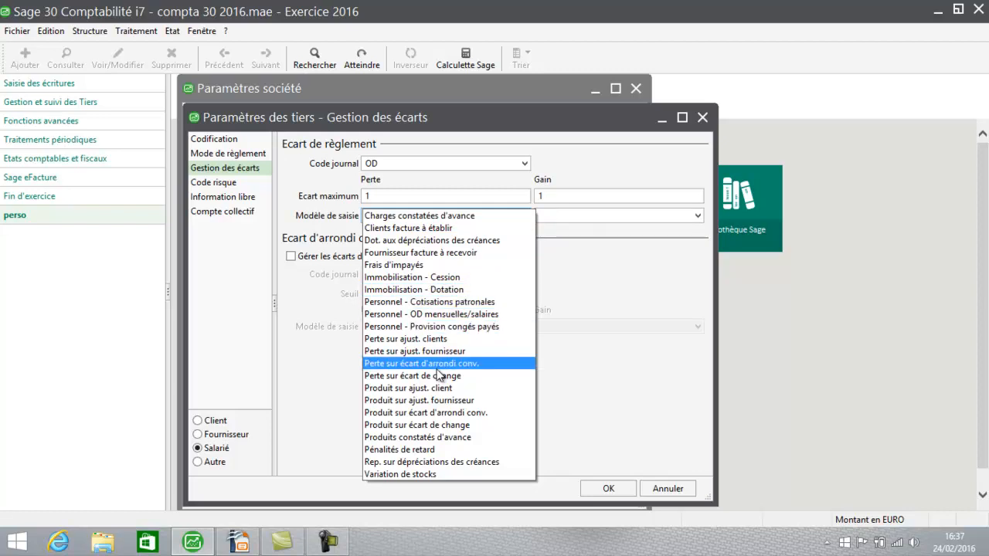
Clear the maximum loss and gain amounts from the employee settlement discrepancy settings.
left_click(374, 195)
left_click_drag(375, 196, 343, 201)
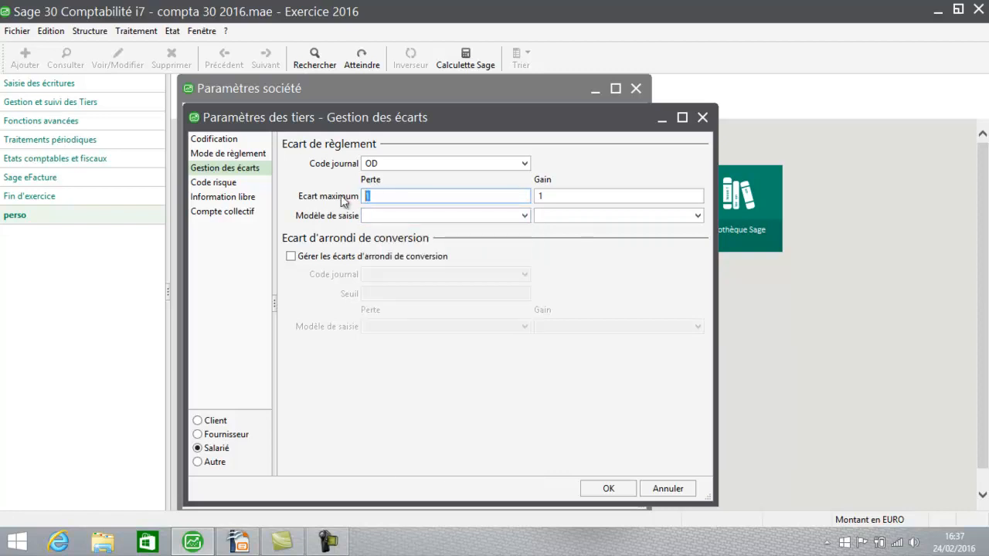
key("Delete")
key("Tab")
key("Delete")
key("Tab")
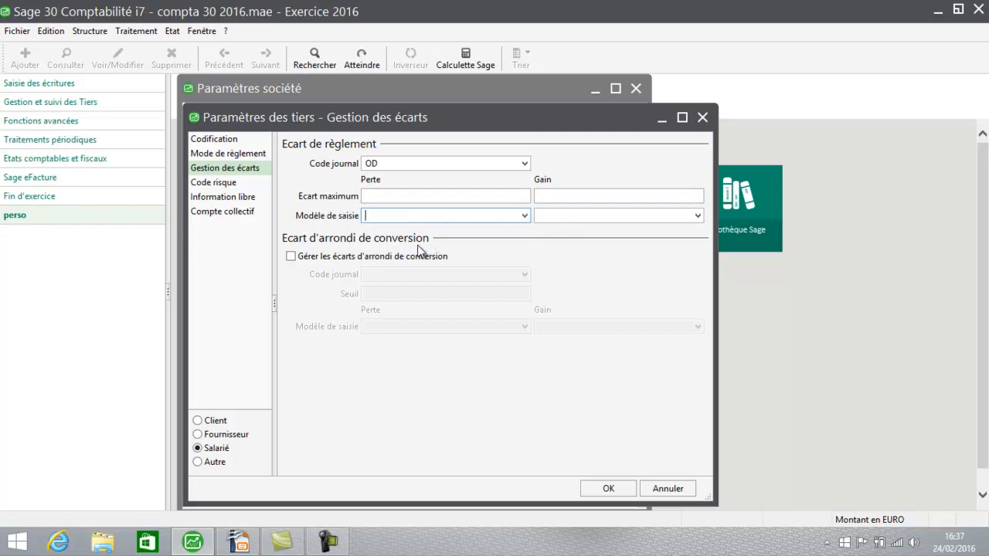
Remove the journal code from the employee settlement discrepancy settings.
left_click(202, 464)
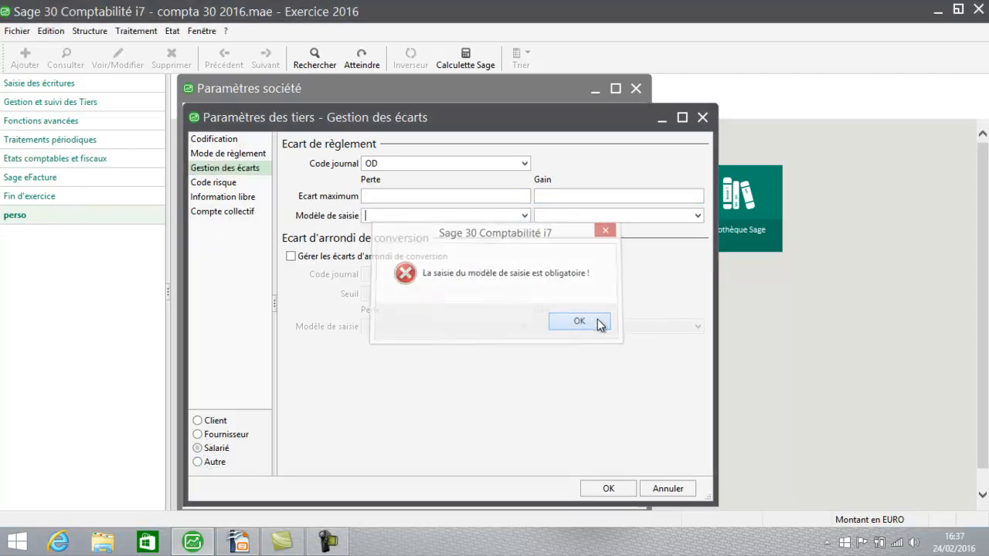
left_click(598, 324)
left_click(525, 163)
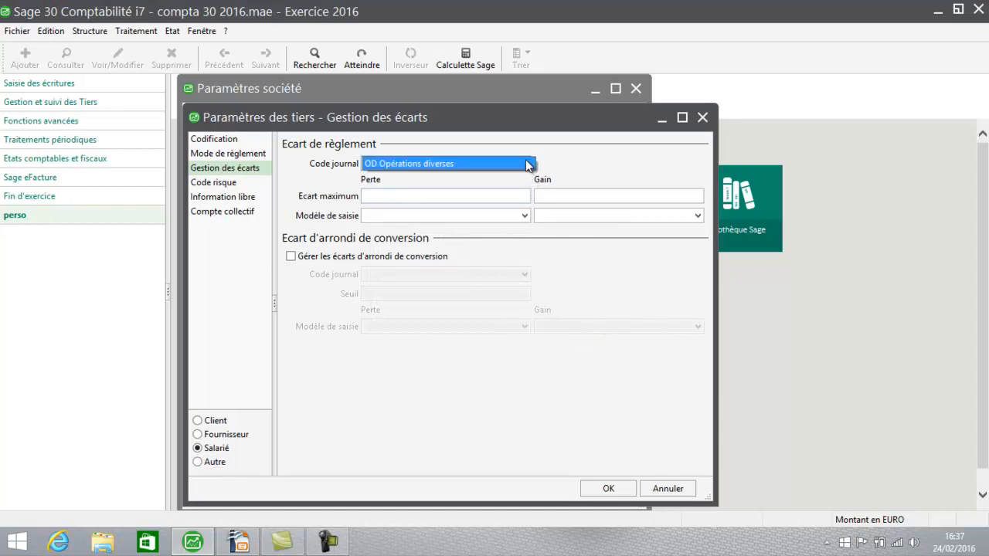
key("Delete")
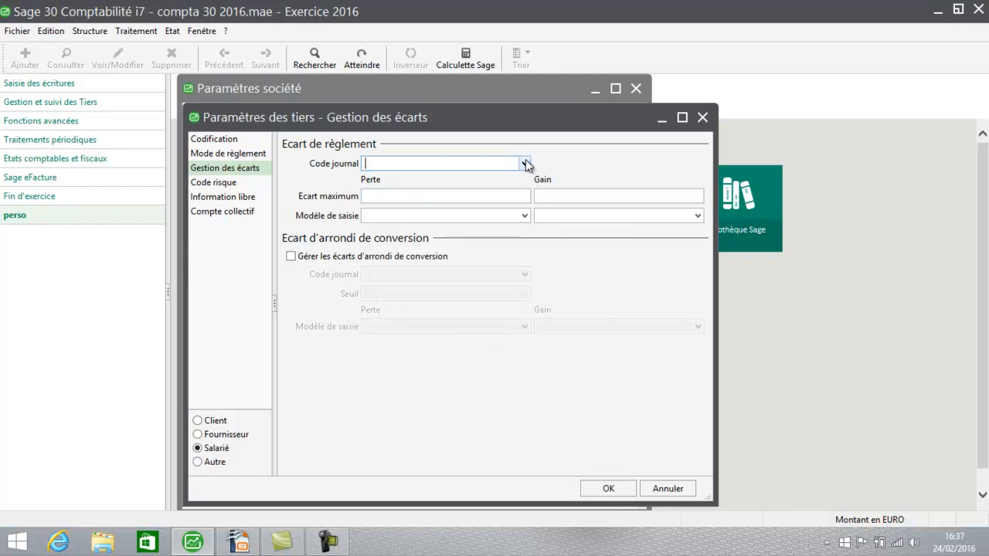
left_click(417, 195)
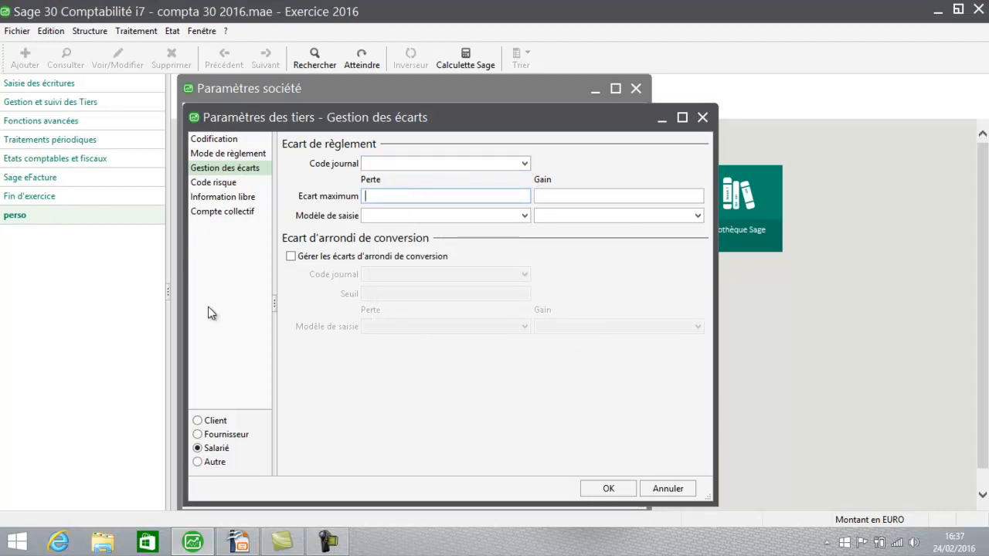
Review the discrepancy settings for other third parties, the risk codes and the free information fields.
left_click(214, 462)
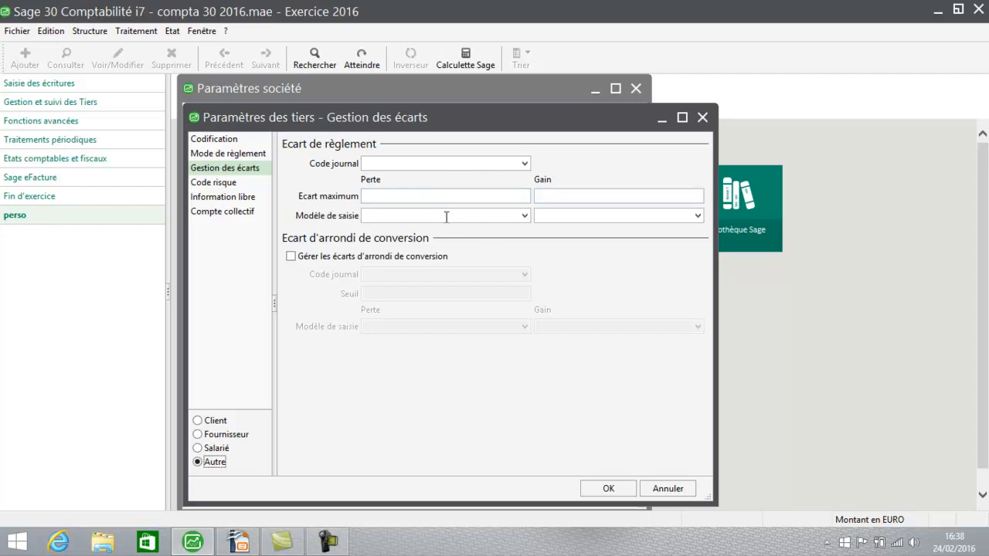
left_click(204, 185)
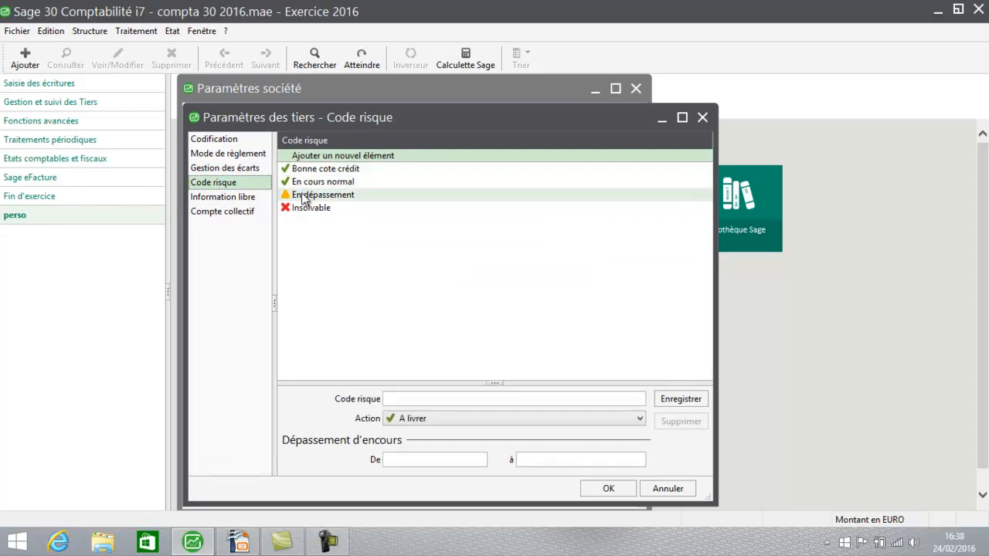
left_click(232, 198)
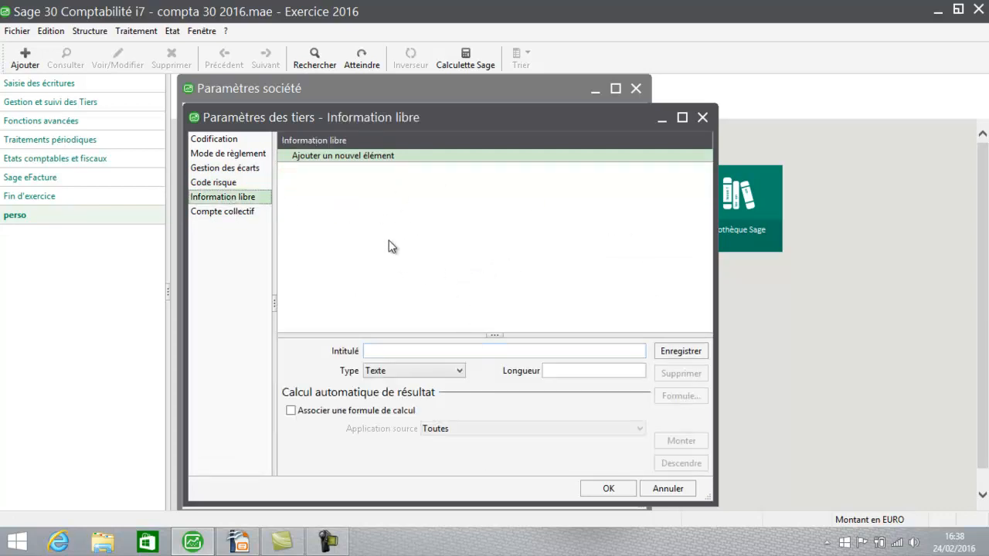
Check the collective accounts for clients, suppliers, employees and other third parties, and save the third-party settings.
left_click(246, 212)
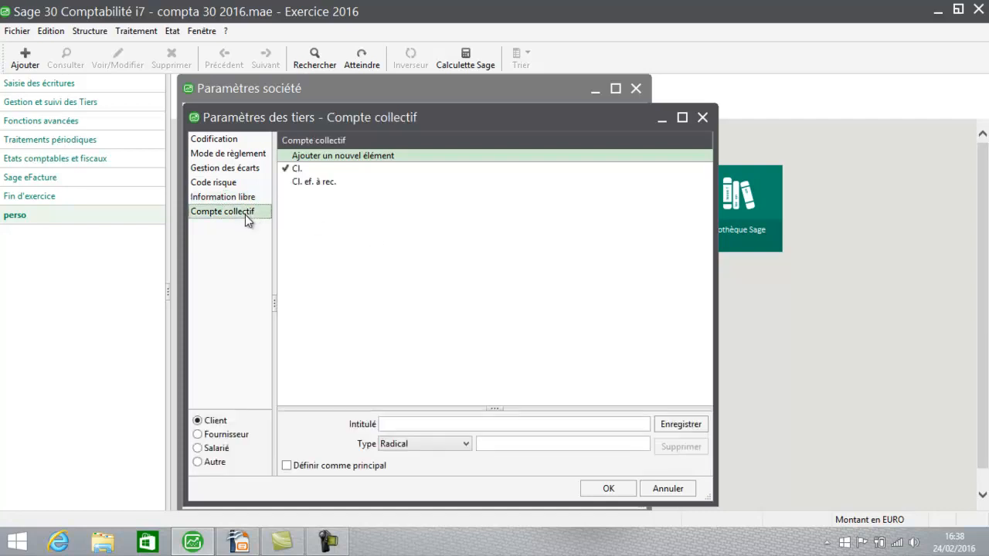
left_click(290, 167)
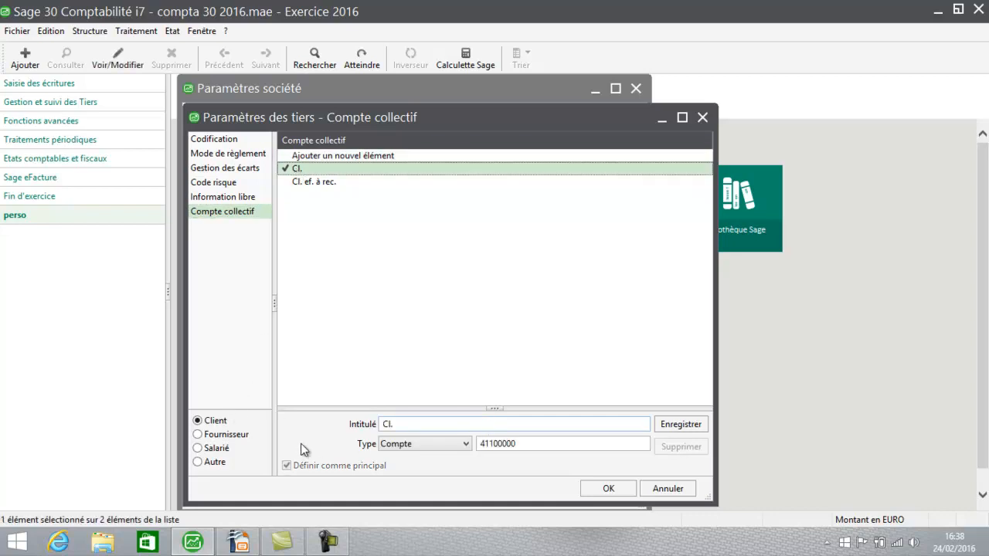
left_click(244, 437)
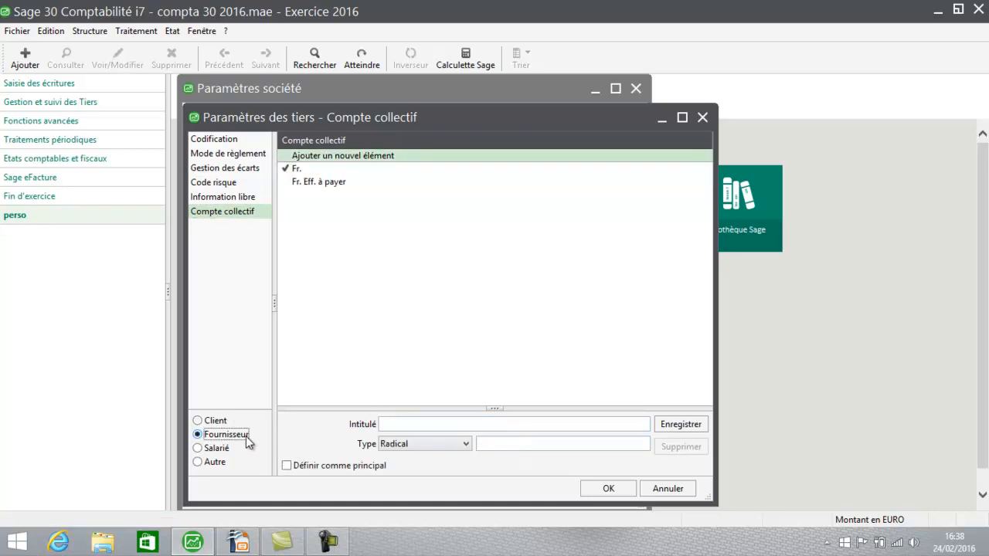
left_click(306, 170)
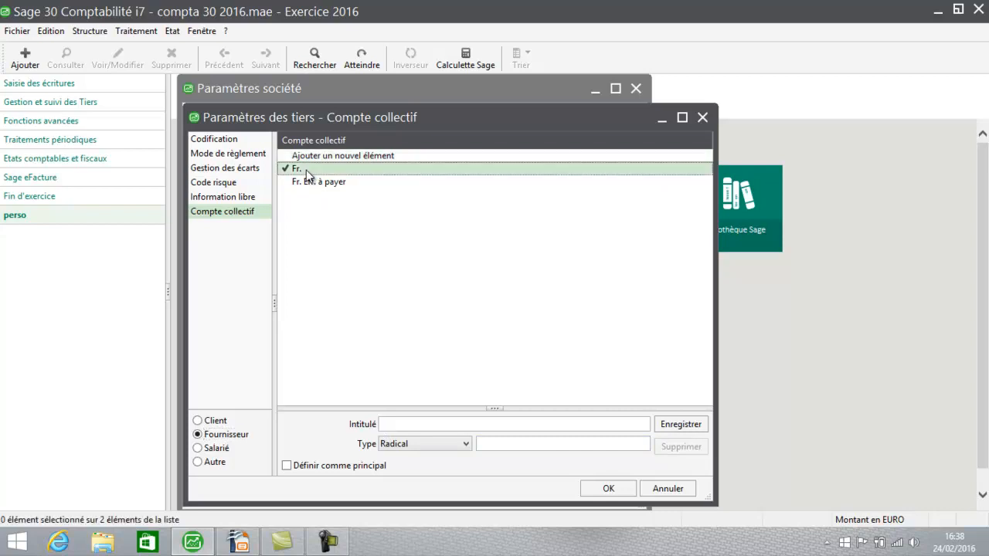
left_click(208, 449)
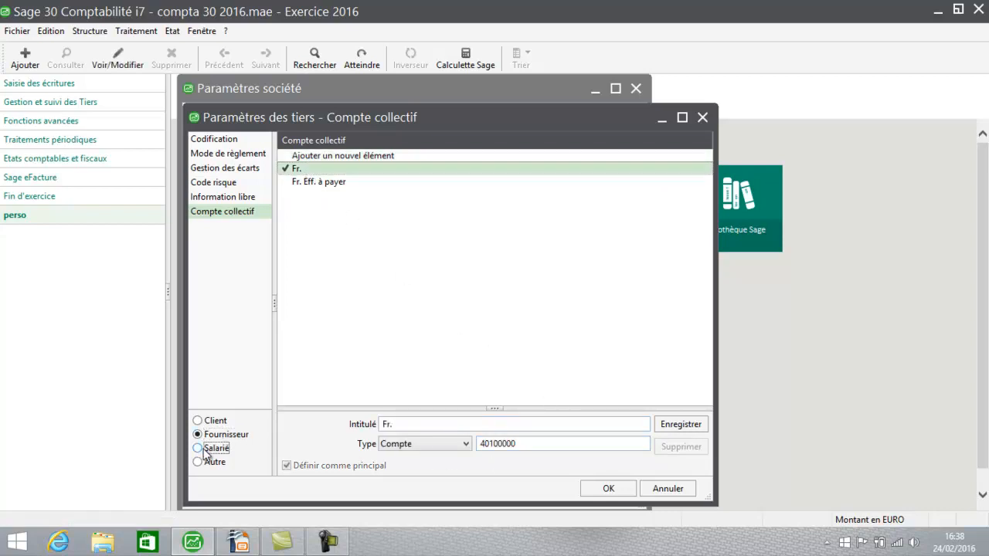
left_click(296, 169)
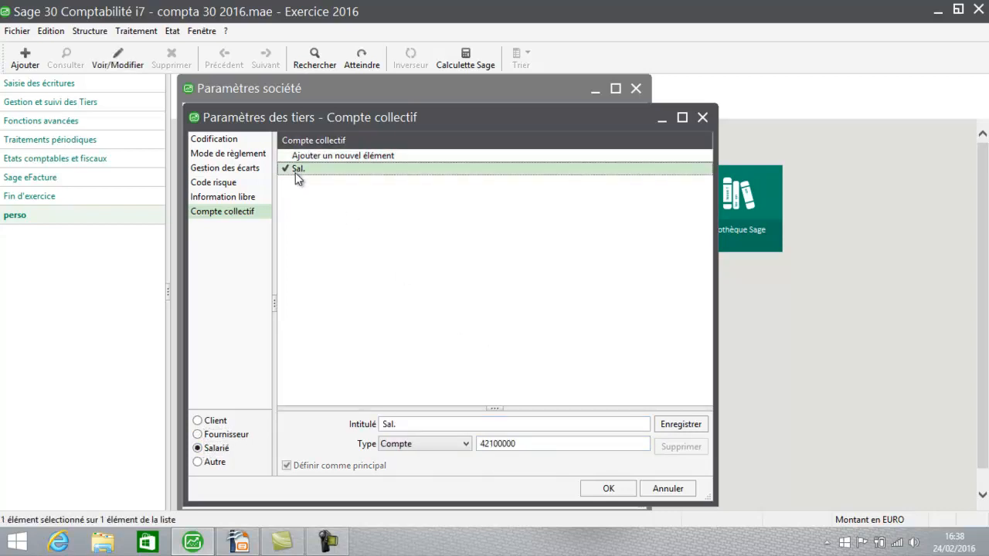
left_click(216, 465)
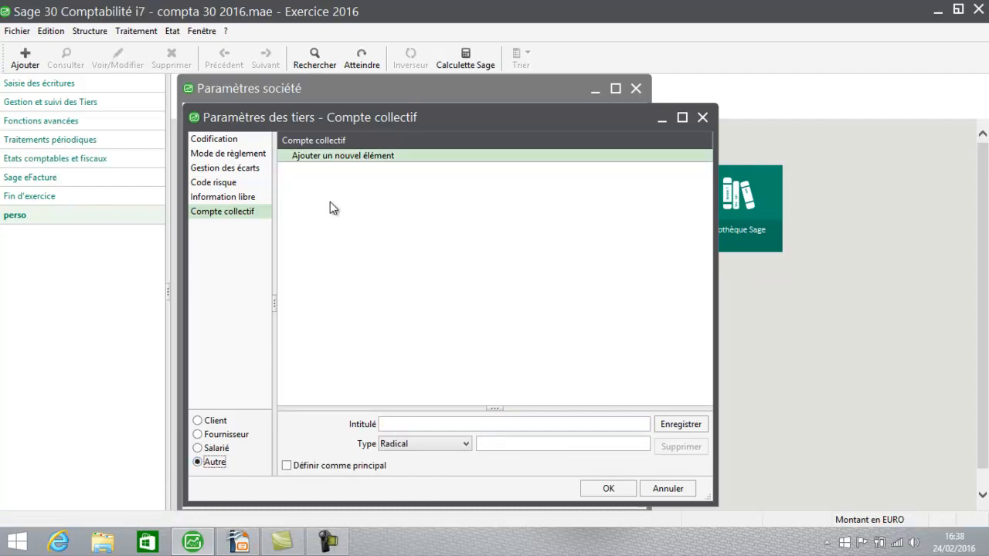
left_click(613, 492)
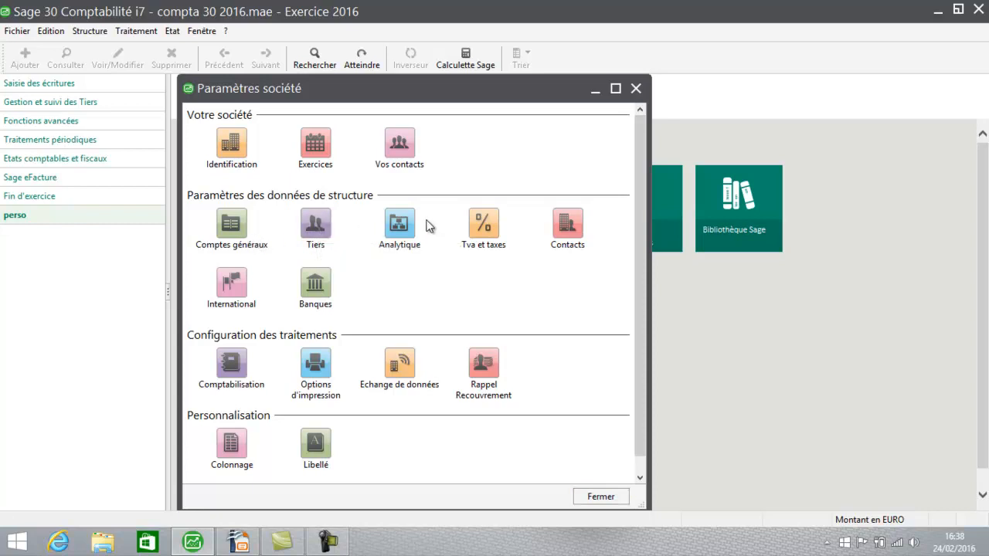
Review the analytical section length setting and the general and accounting settings for VAT and taxes.
left_click(399, 224)
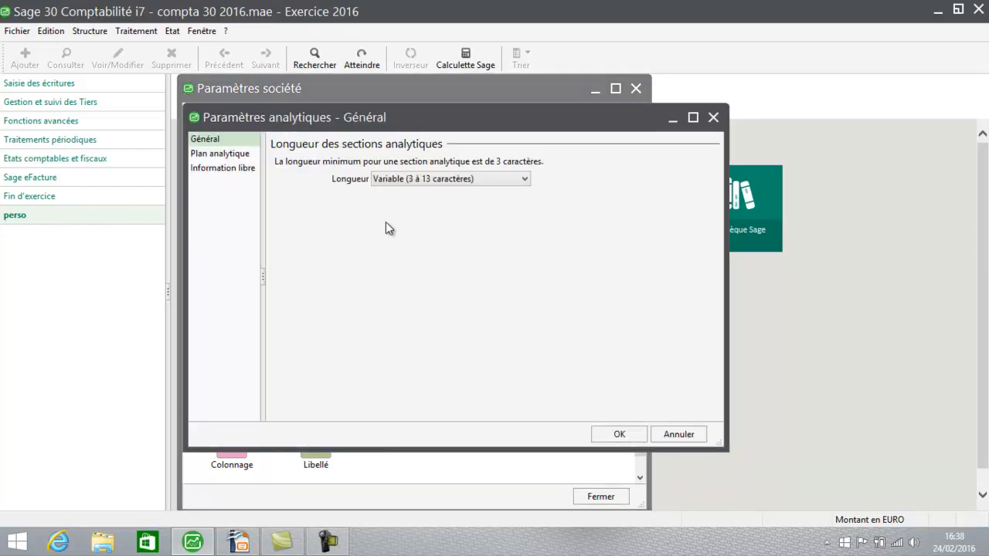
left_click(684, 437)
left_click(491, 226)
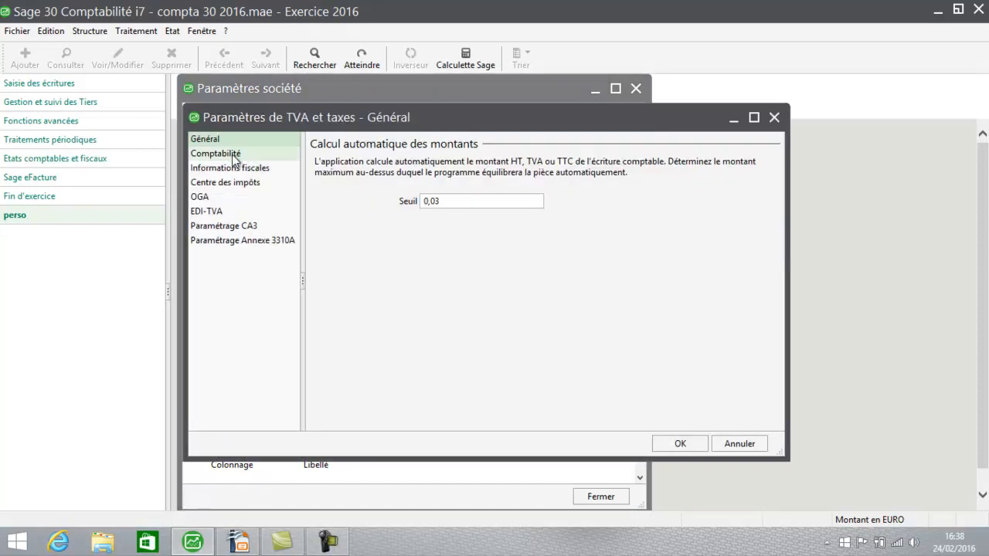
left_click(232, 155)
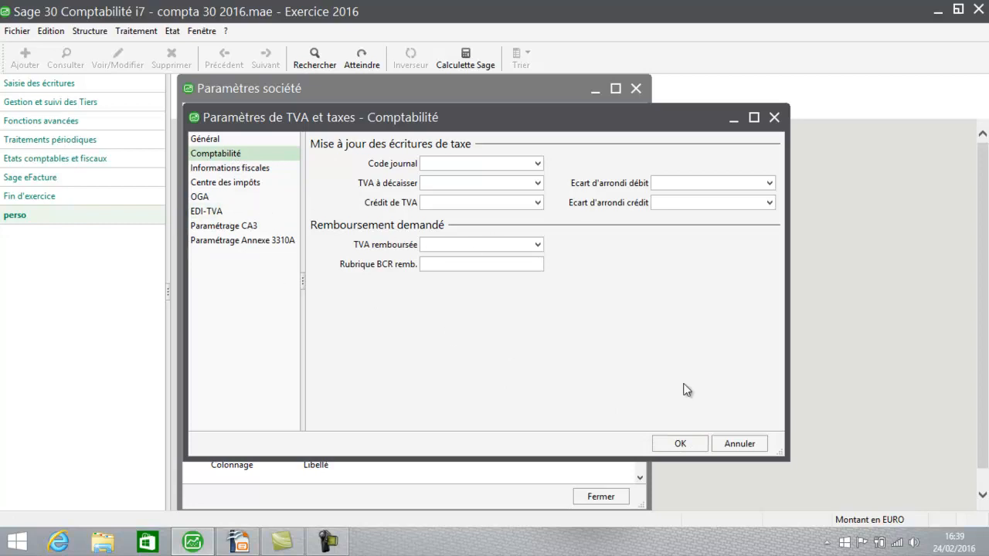
left_click(679, 443)
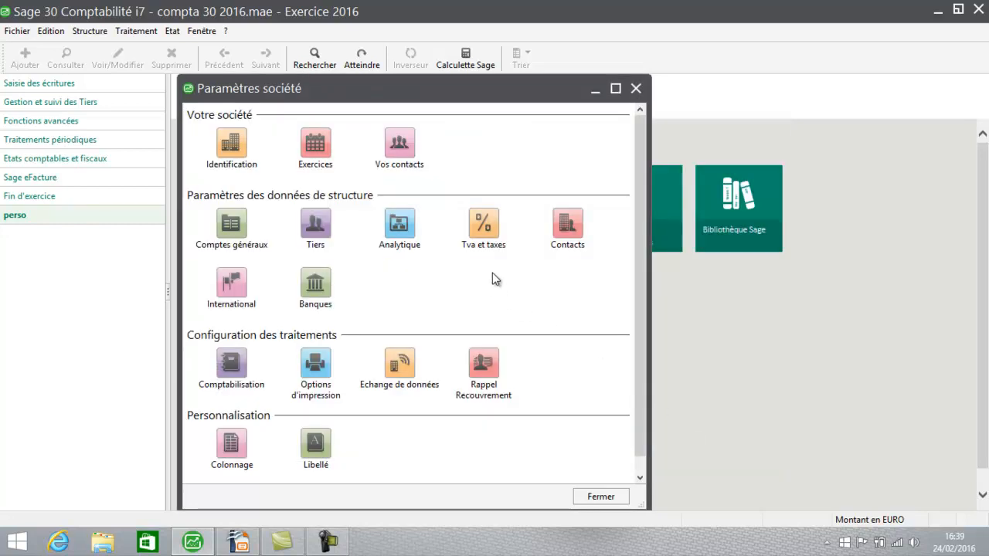
Review the contact services and contact types, leaving the contact settings without saving.
left_click(560, 243)
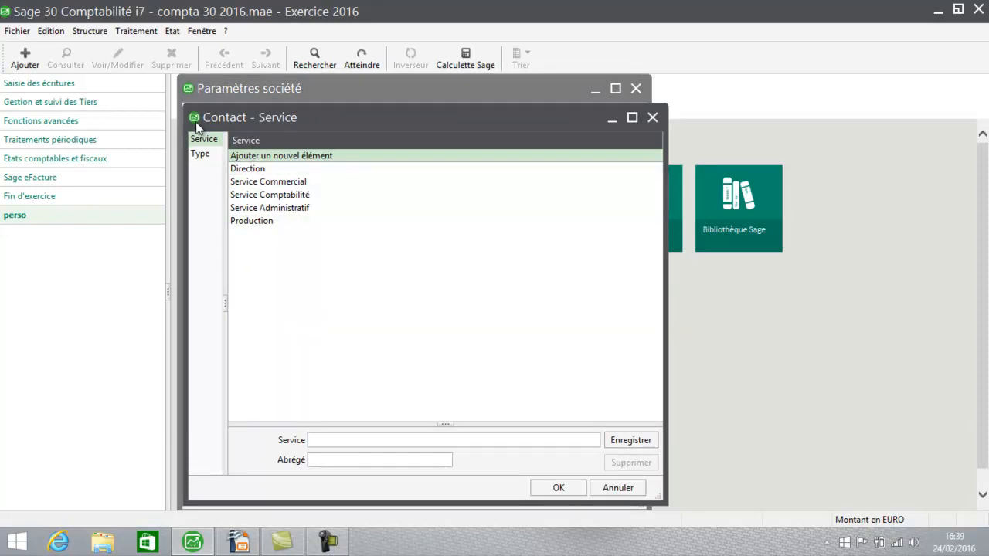
left_click(197, 155)
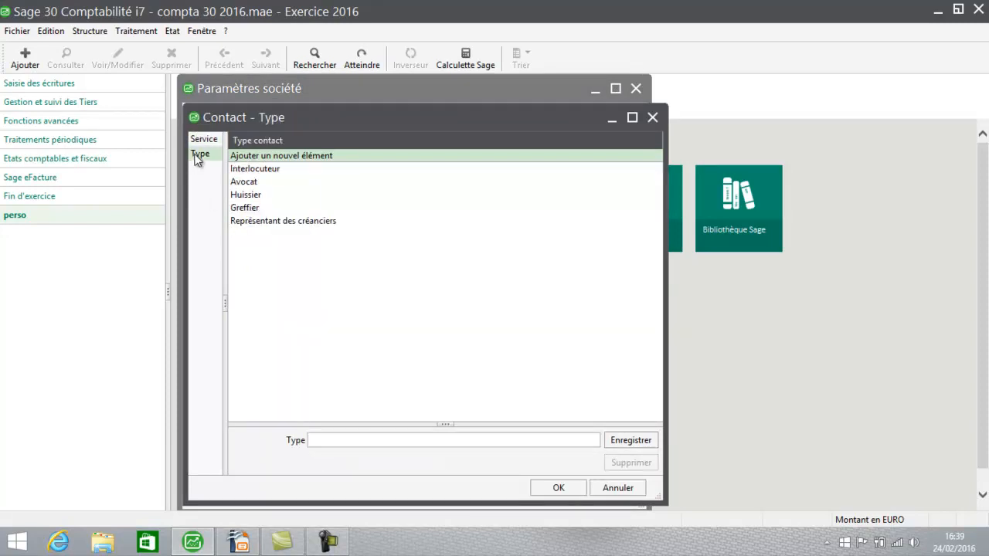
left_click(619, 487)
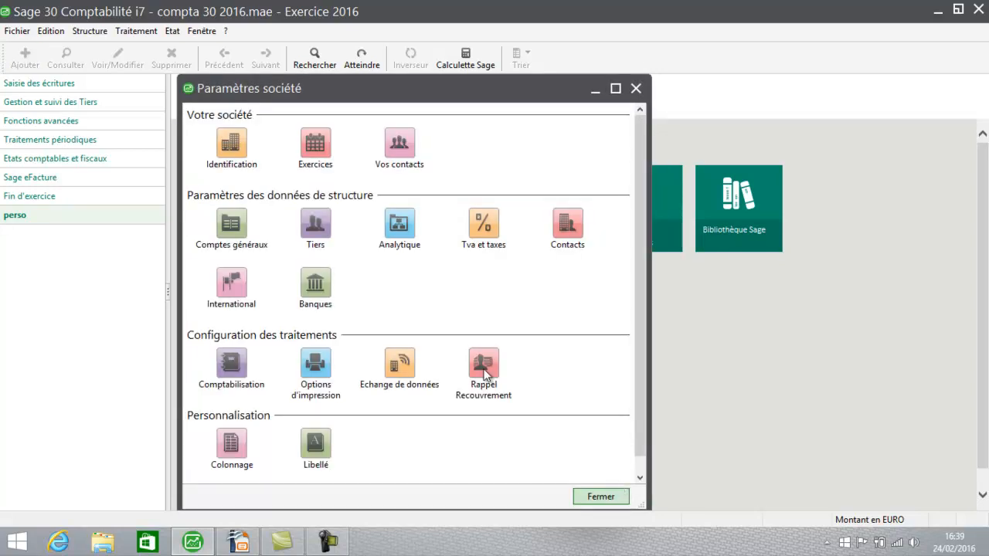
Examine the list of currencies in the international settings, including Franc français and Dollar US.
left_click(231, 297)
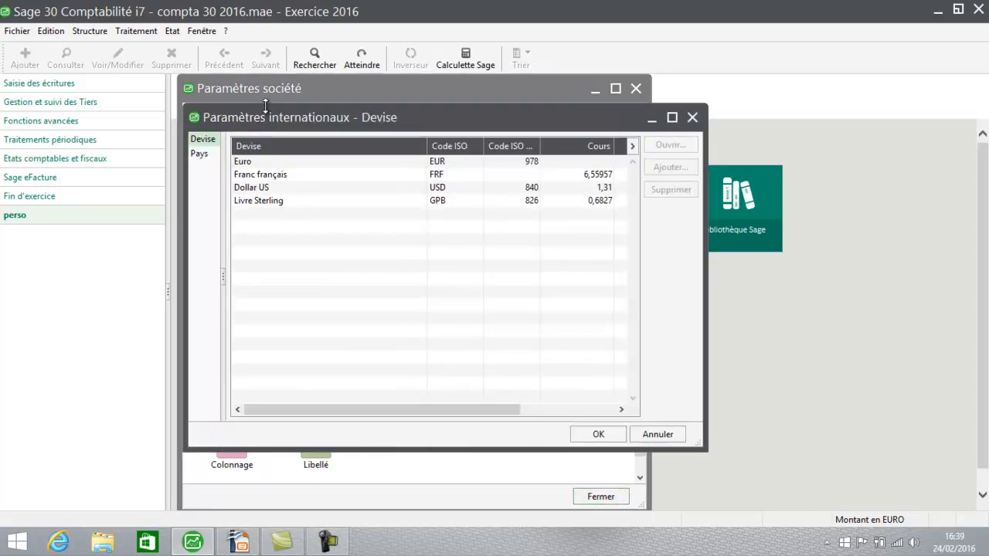
left_click(260, 173)
left_click(259, 189)
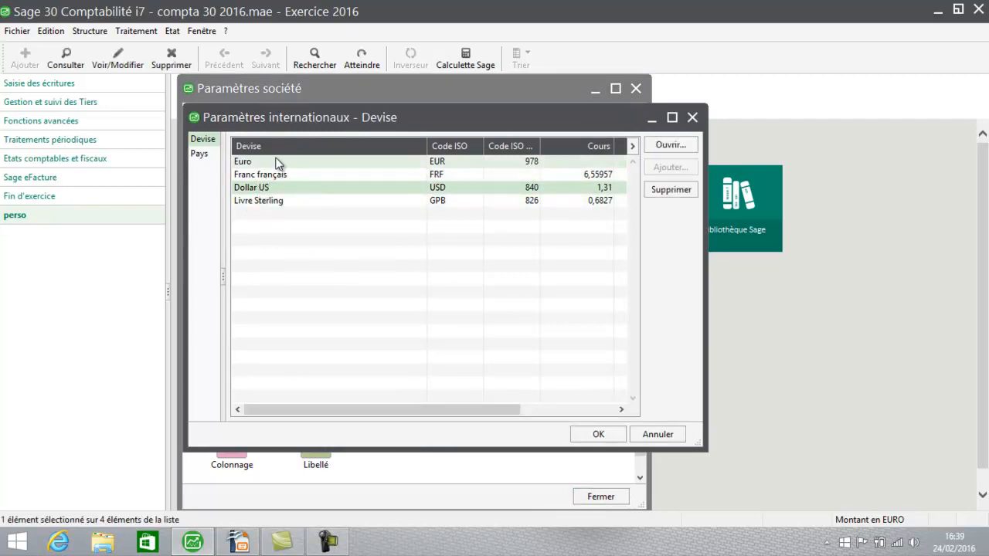
left_click(657, 435)
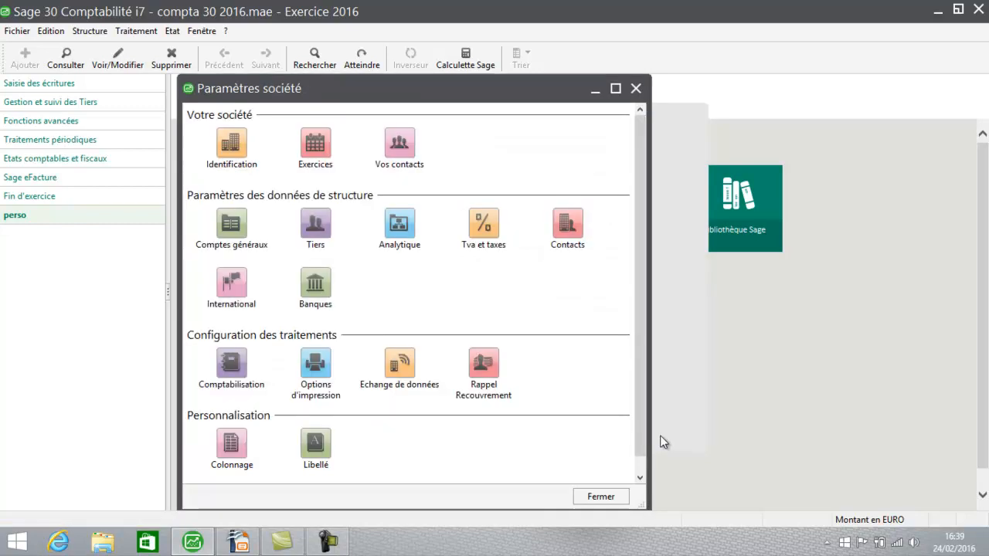
Review the bank settings for bank operations and the account number structure, and validate them.
left_click(320, 292)
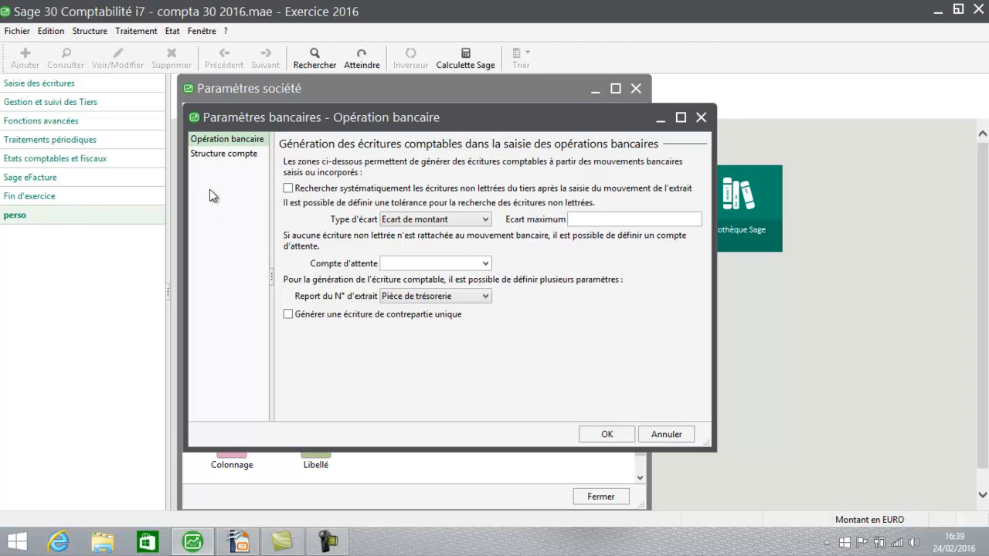
left_click(216, 155)
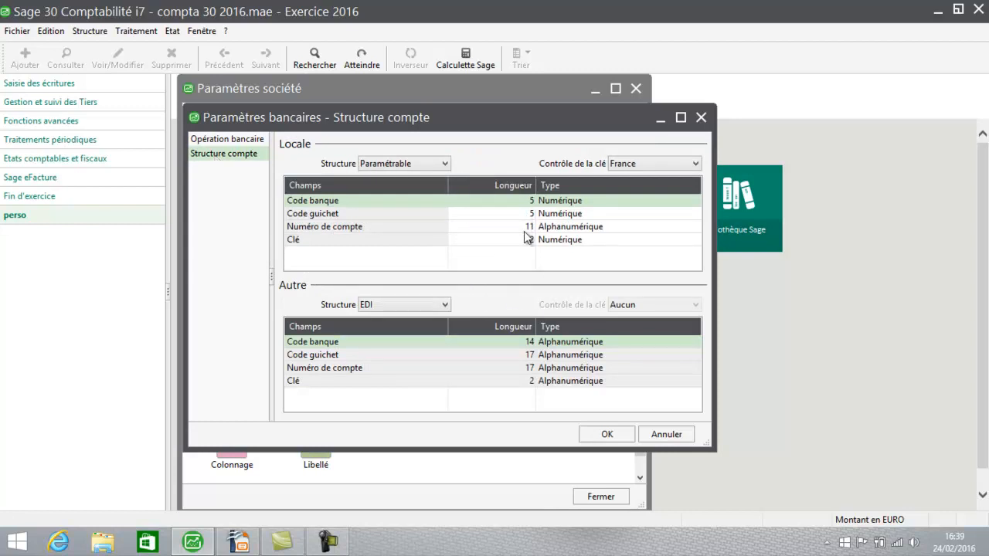
left_click(604, 435)
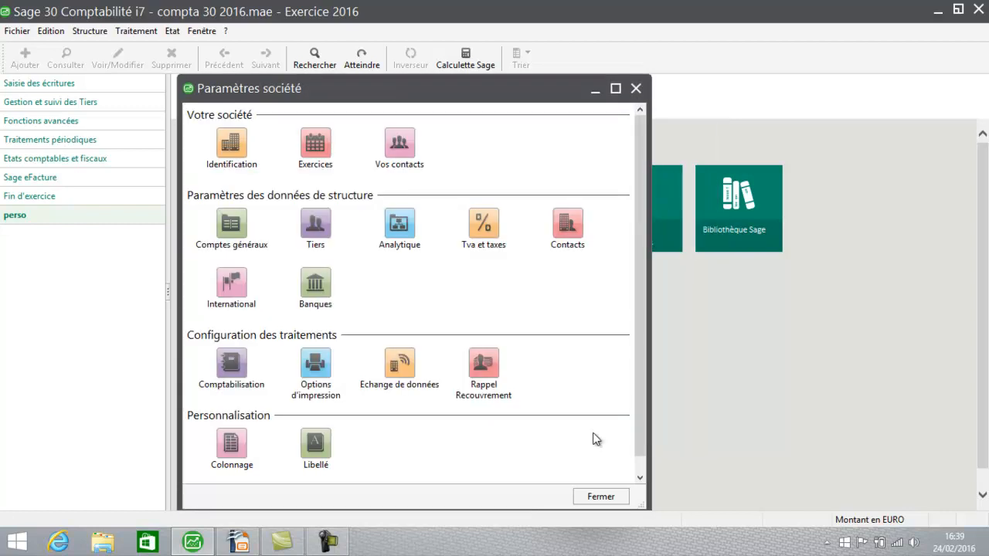
Review the accounting settings for archiving control, entry rules, entry options, and reversals and cancellations, and validate them.
left_click(232, 367)
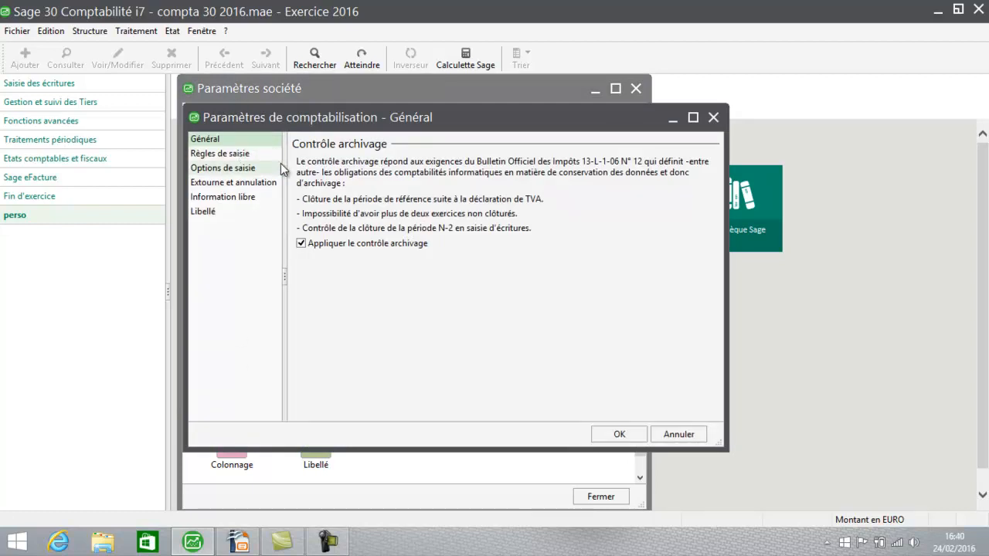
left_click(233, 160)
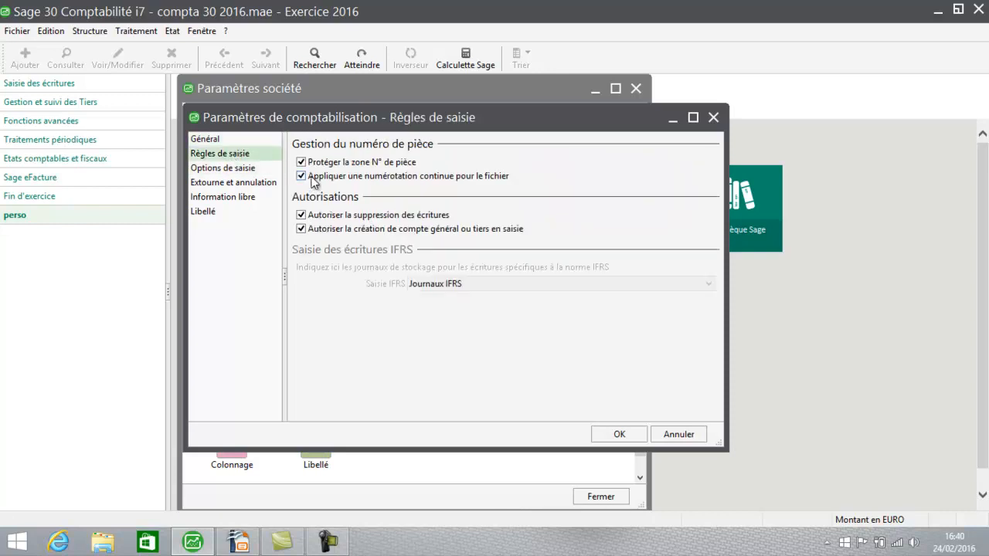
left_click(229, 170)
left_click(230, 184)
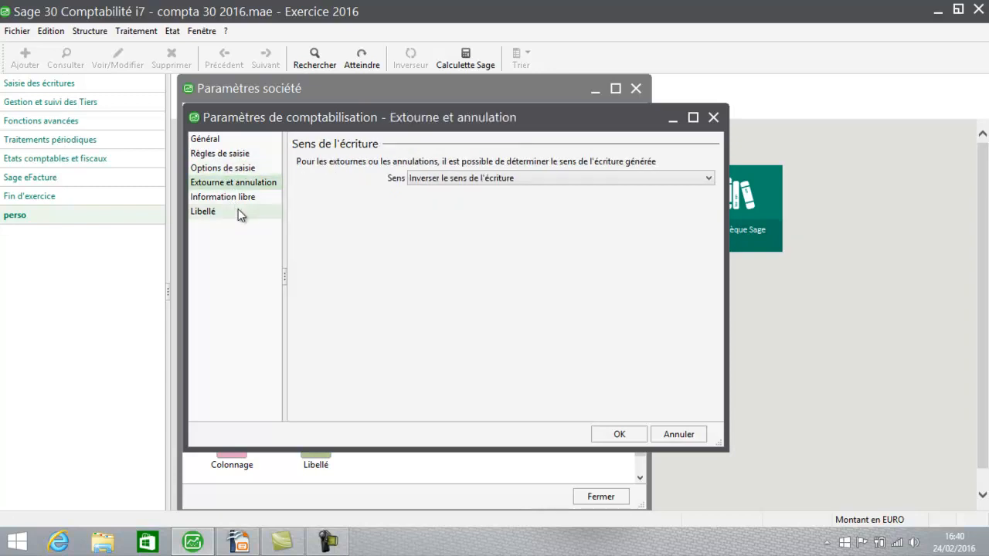
left_click(619, 434)
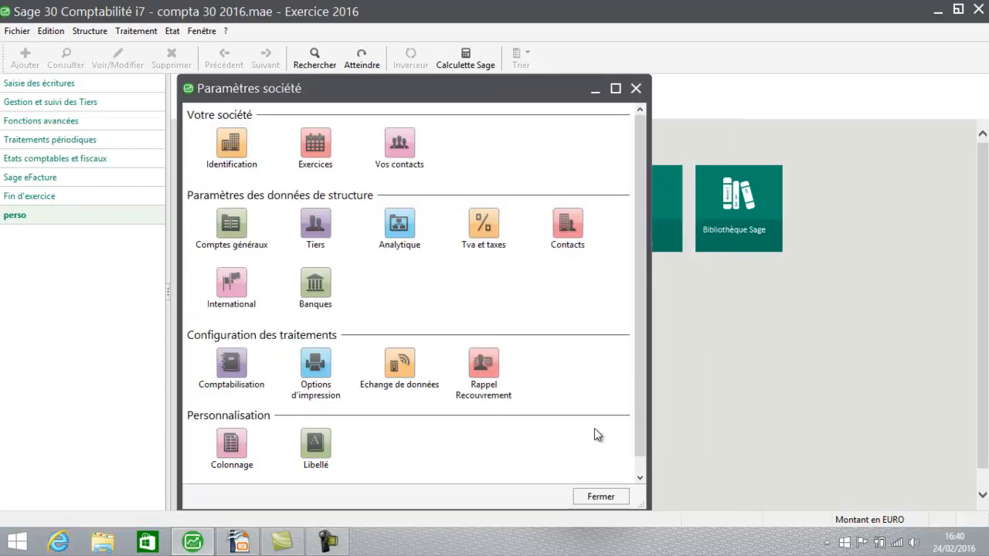
Check the general print option for the document reference, validate it, and close the company settings.
left_click(319, 374)
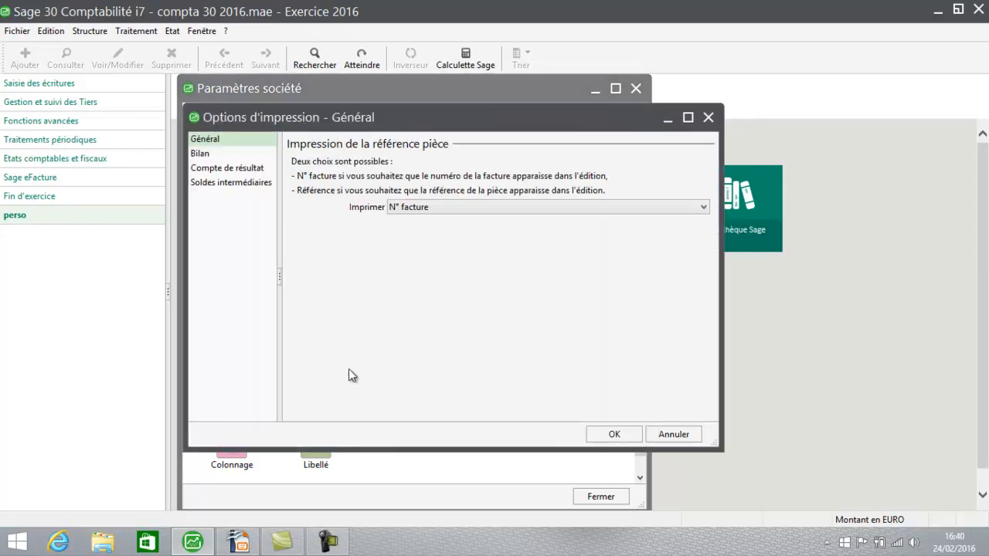
left_click(617, 435)
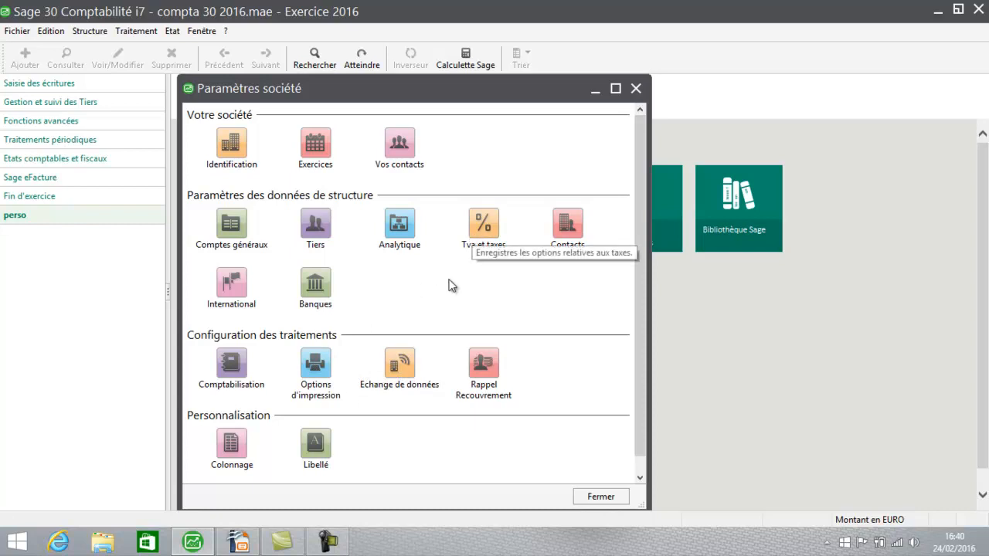
left_click(615, 499)
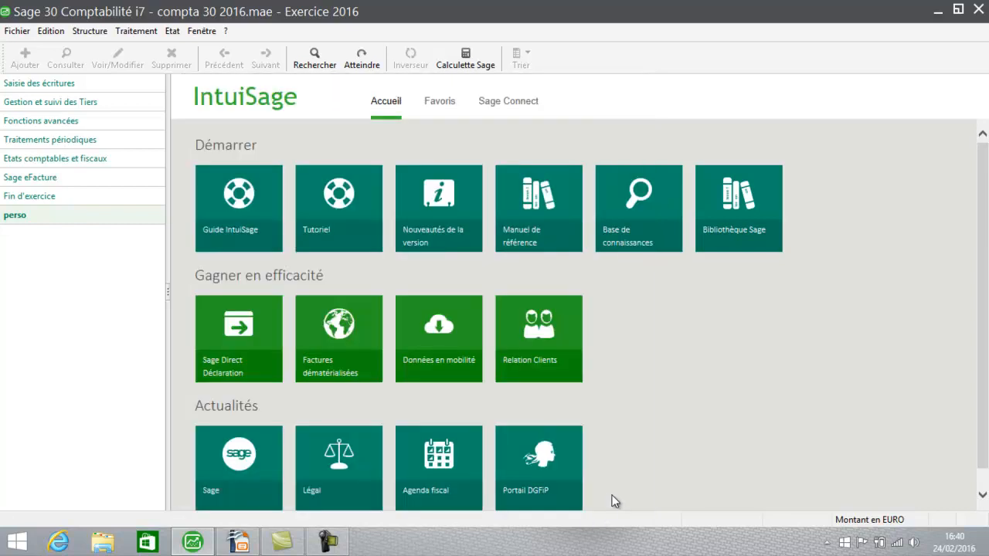